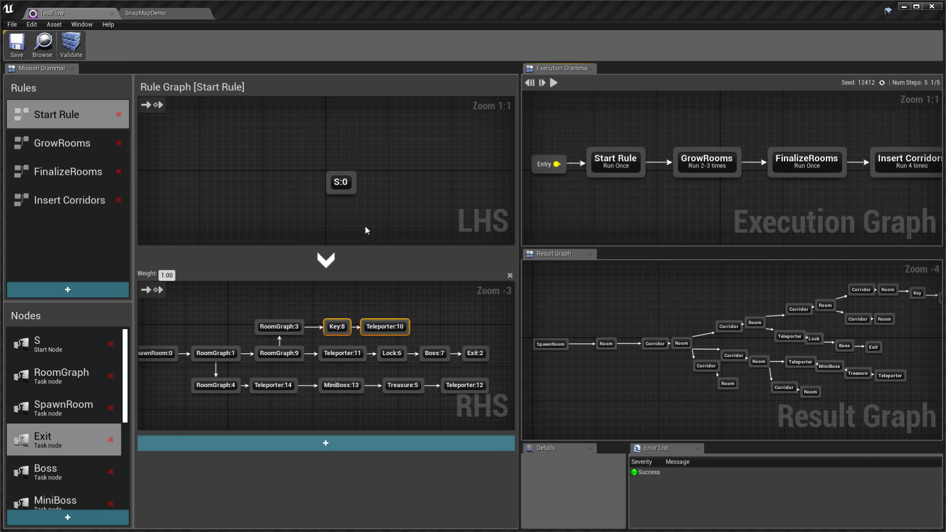
Examine the Start Rule's S node and its replacement graph, checking the room, exit, boss, lock, treasure and mini-boss nodes
right_click_drag(392, 208, 383, 198)
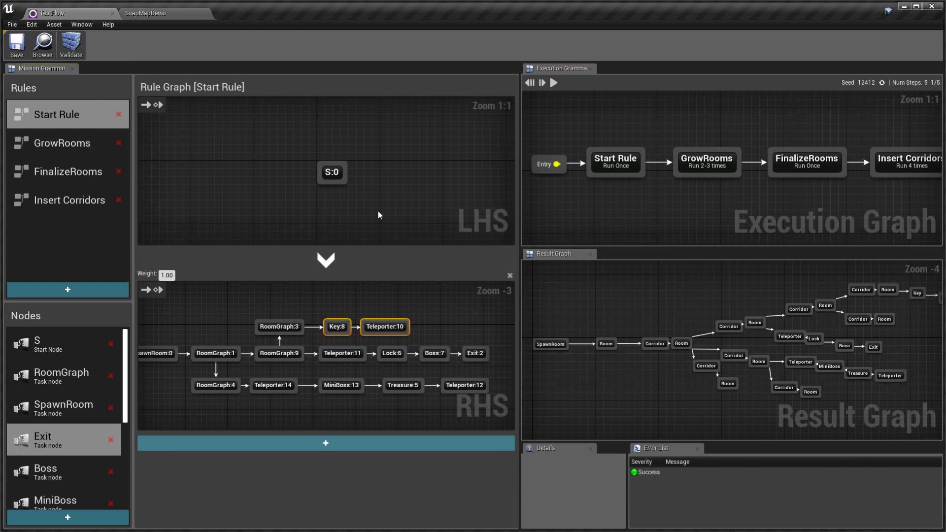
key("Home")
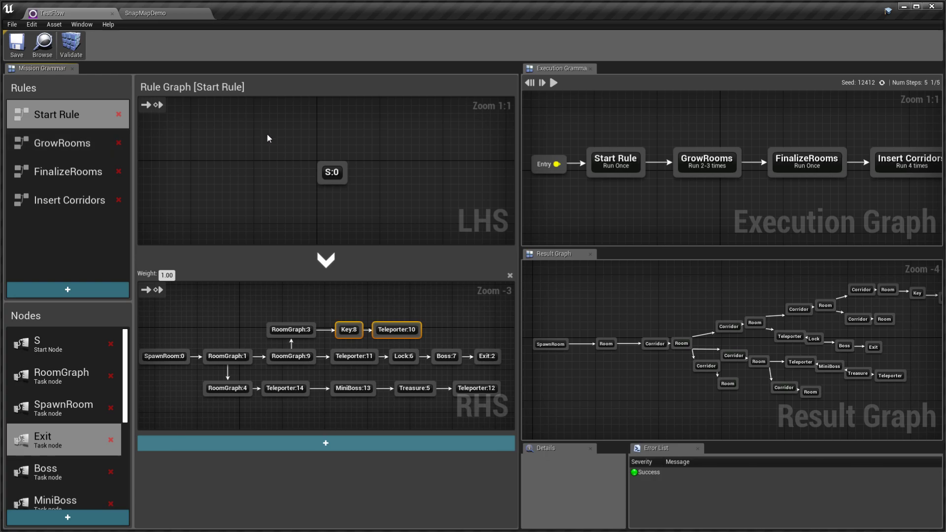
left_click_drag(289, 143, 374, 193)
left_click_drag(155, 318, 480, 398)
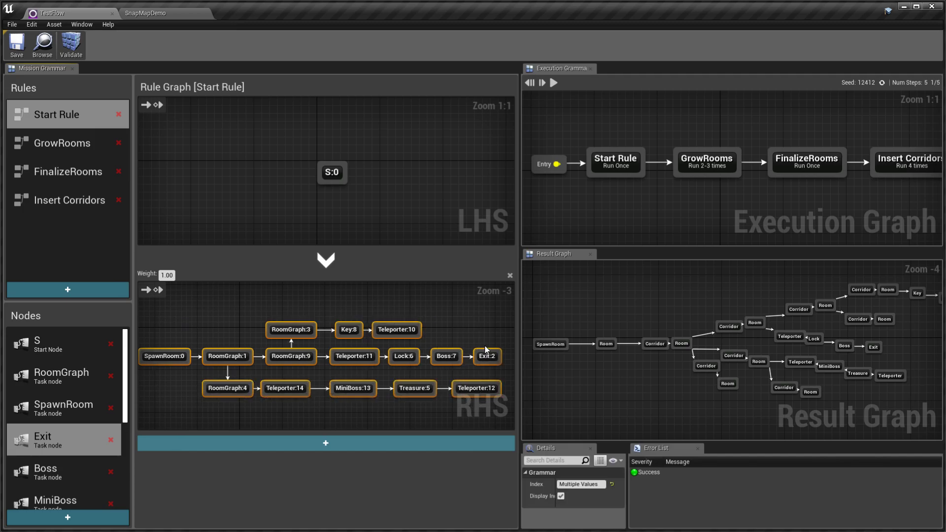
left_click(224, 358)
left_click(295, 359)
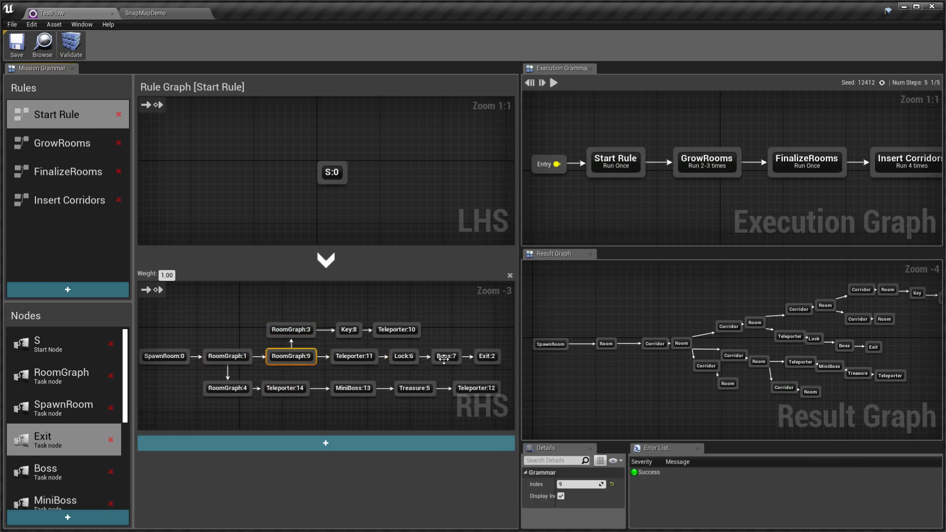
left_click(493, 355)
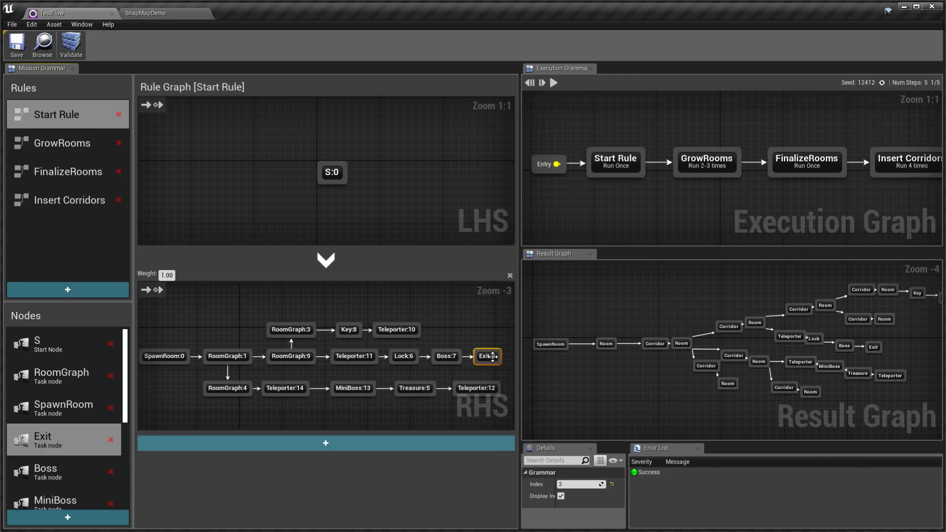
left_click(451, 358)
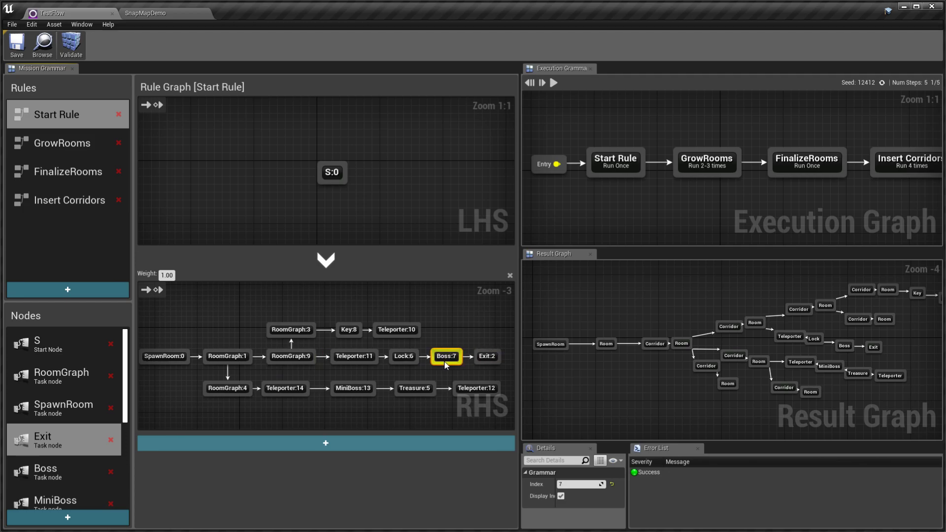
left_click(401, 360)
left_click(407, 389)
left_click(355, 389)
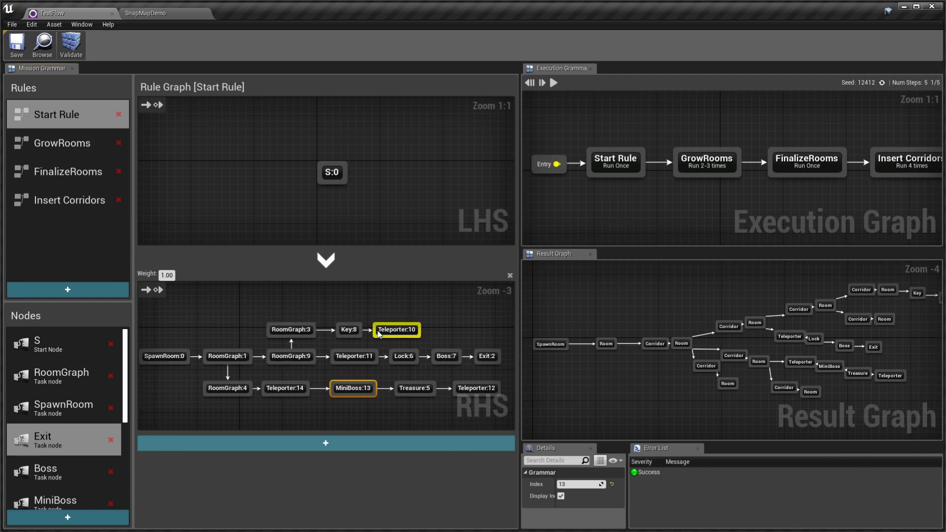
Execute the mission grammar to the end to generate a new result graph
scroll(682, 302, "down", 2)
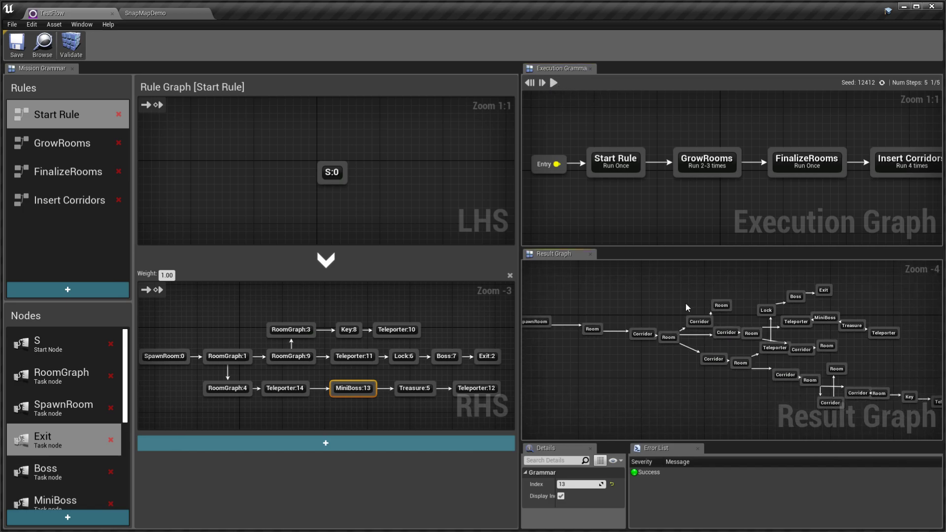
scroll(710, 309, "up", 2)
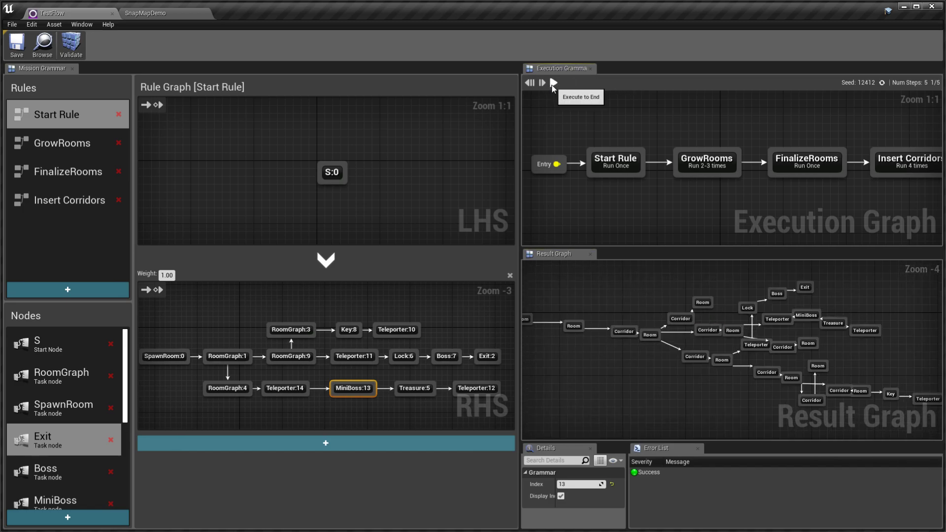
left_click(553, 82)
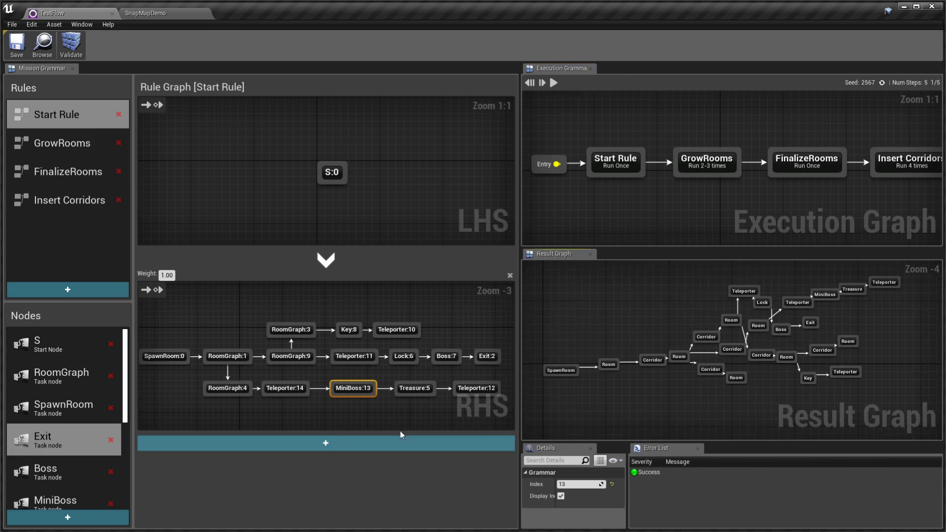
Select all nodes in the Start Rule's RHS graph for review
scroll(205, 321, "up", 1)
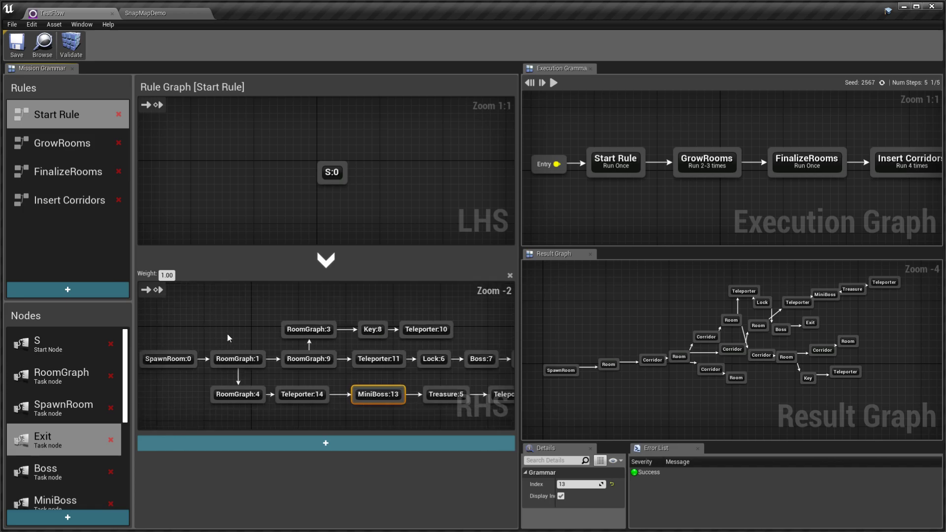
right_click_drag(227, 333, 250, 322)
scroll(250, 322, "down", 1)
left_click_drag(161, 310, 495, 405)
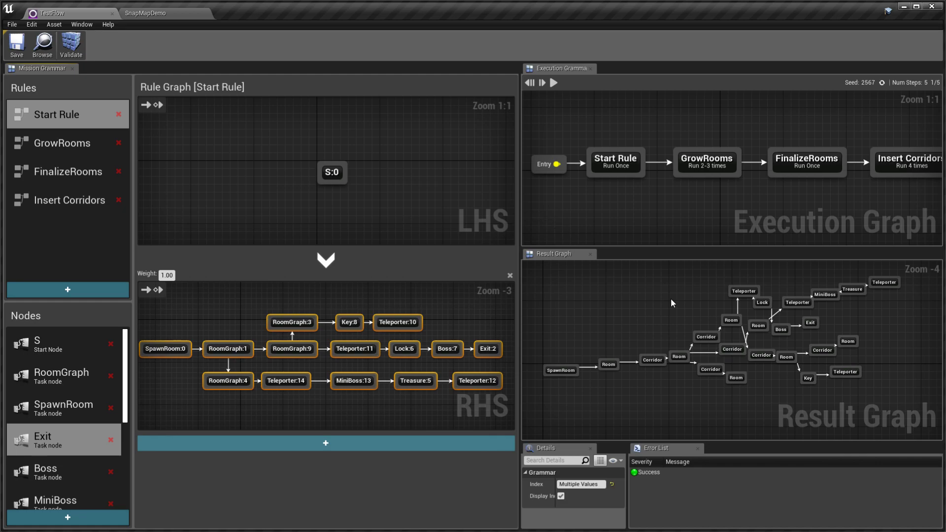
Build the dungeon in the SnapMapDemo level and examine its rooms from the spawn room to the boss, mini-boss and key rooms
left_click(149, 14)
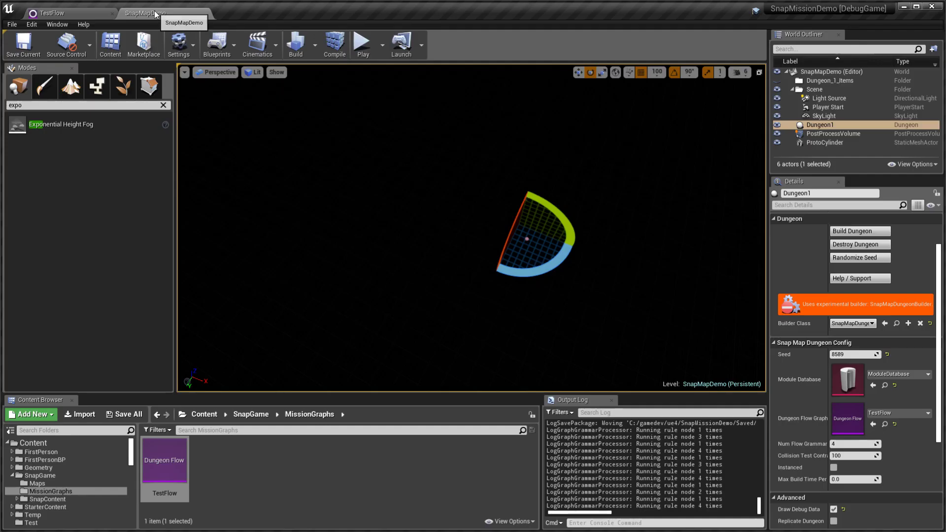
left_click(860, 231)
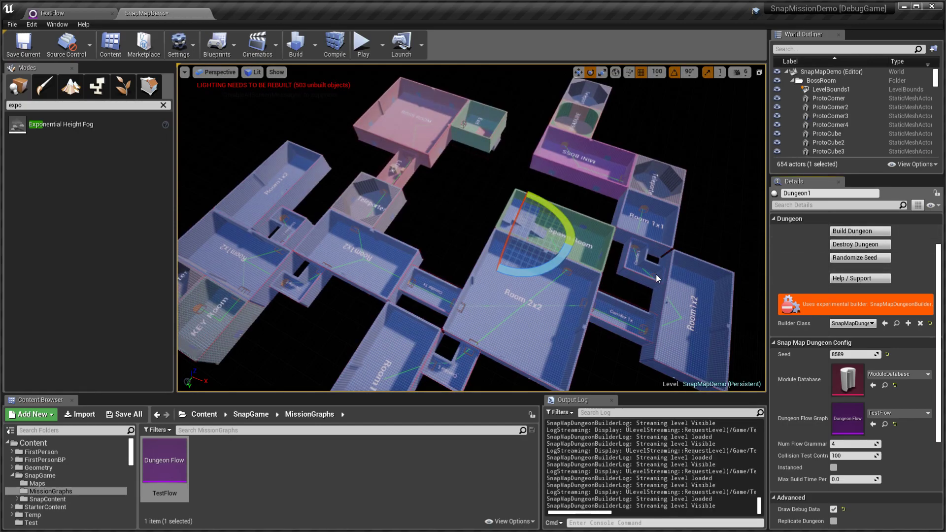
right_click_drag(471, 228, 509, 210)
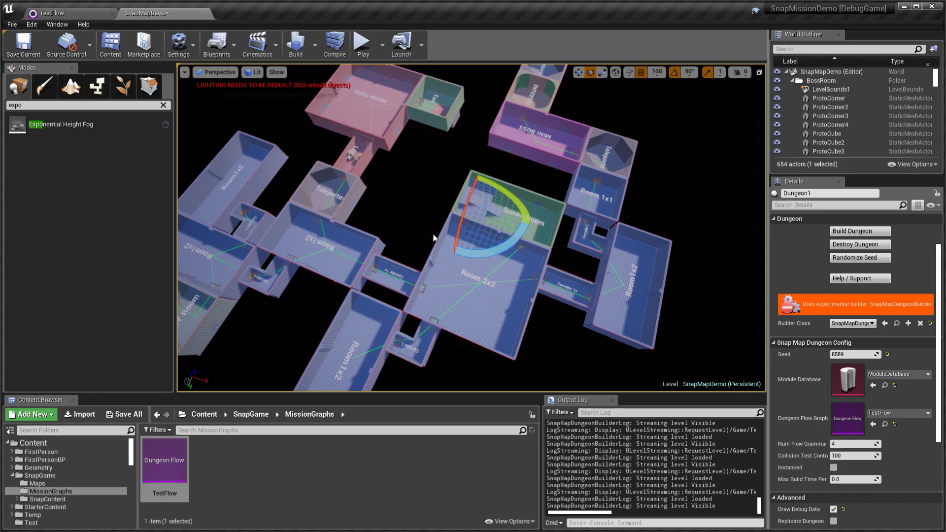
right_click_drag(436, 238, 422, 194)
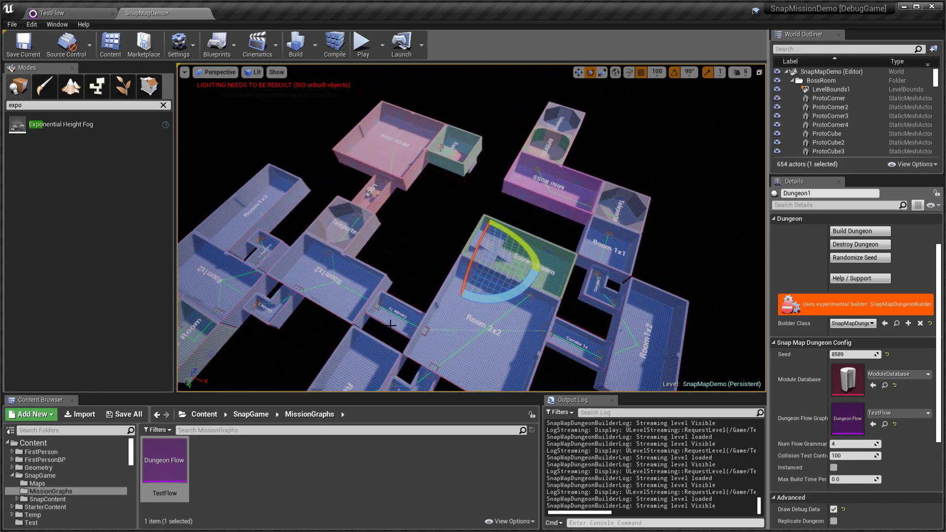
right_click_drag(390, 325, 579, 305)
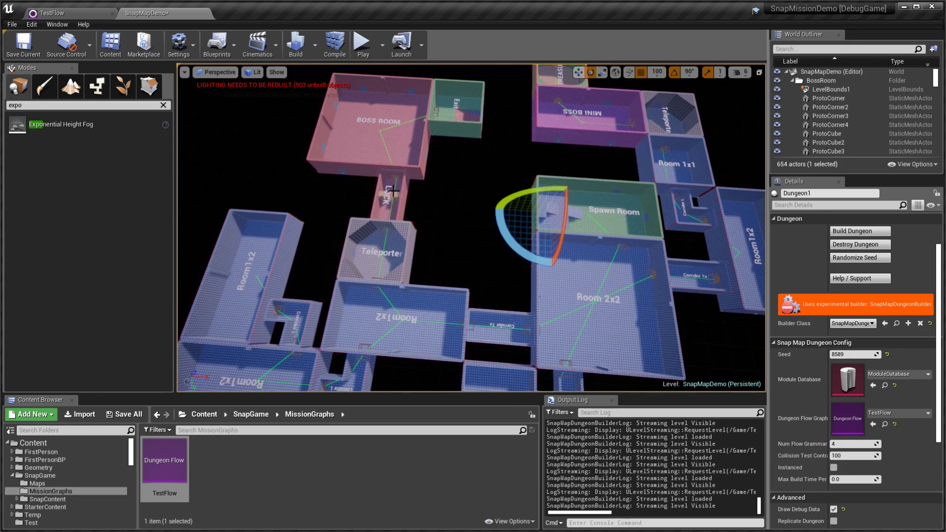
right_click_drag(372, 225, 371, 210)
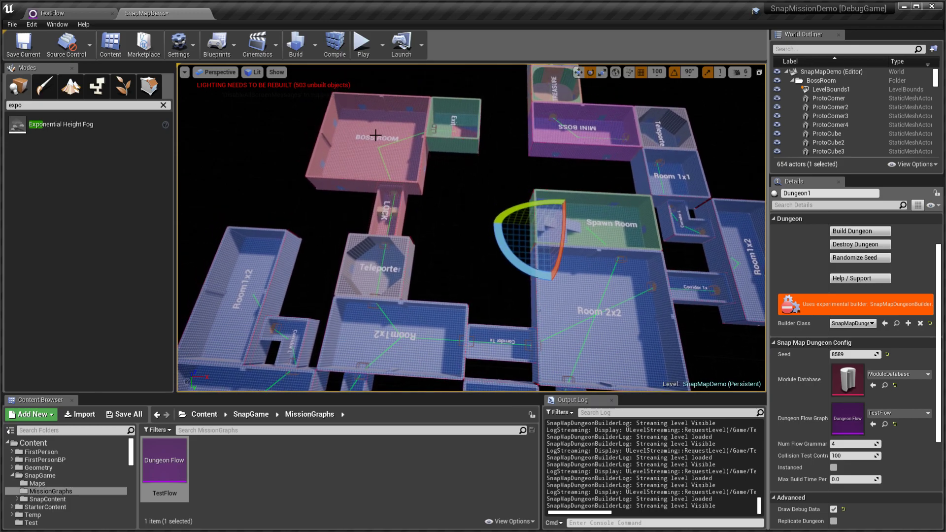
right_click_drag(467, 135, 378, 252)
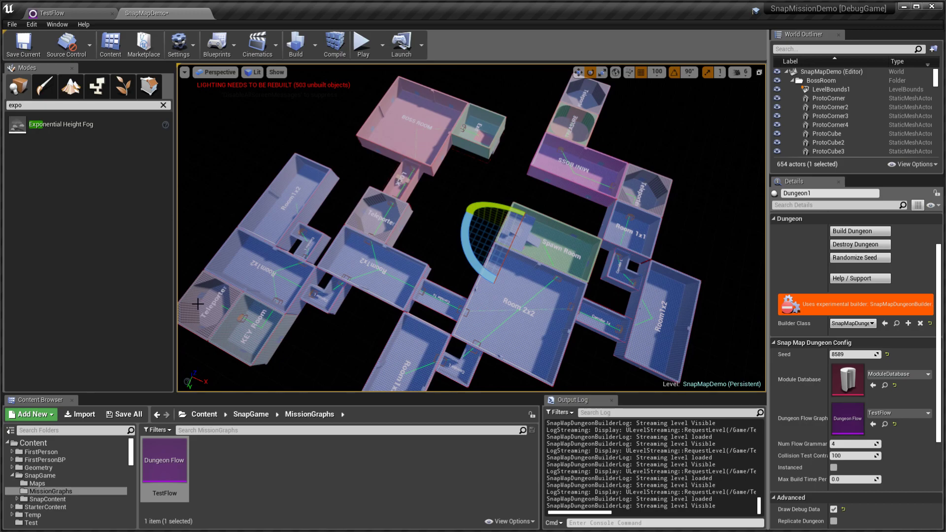
right_click_drag(227, 296, 556, 197)
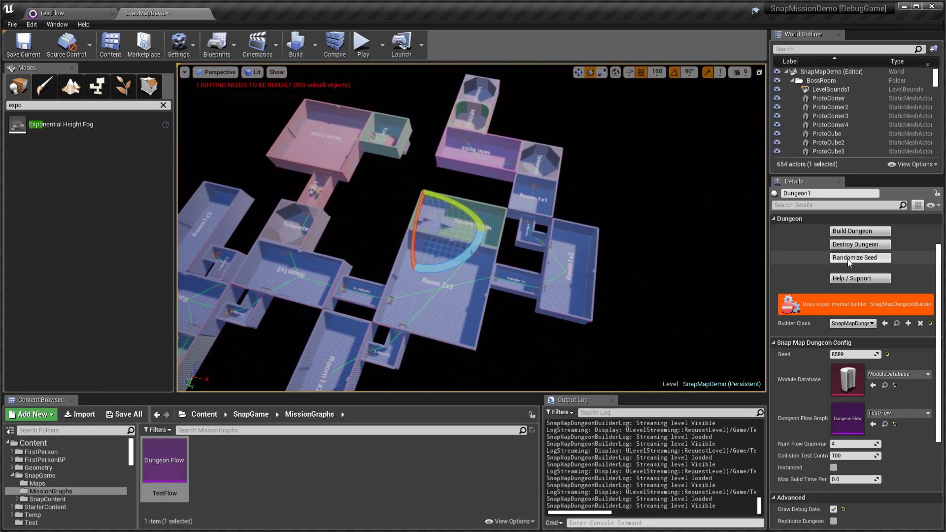
Randomize the dungeon's seed, destroy the existing dungeon and build a new layout
left_click(848, 258)
left_click(854, 242)
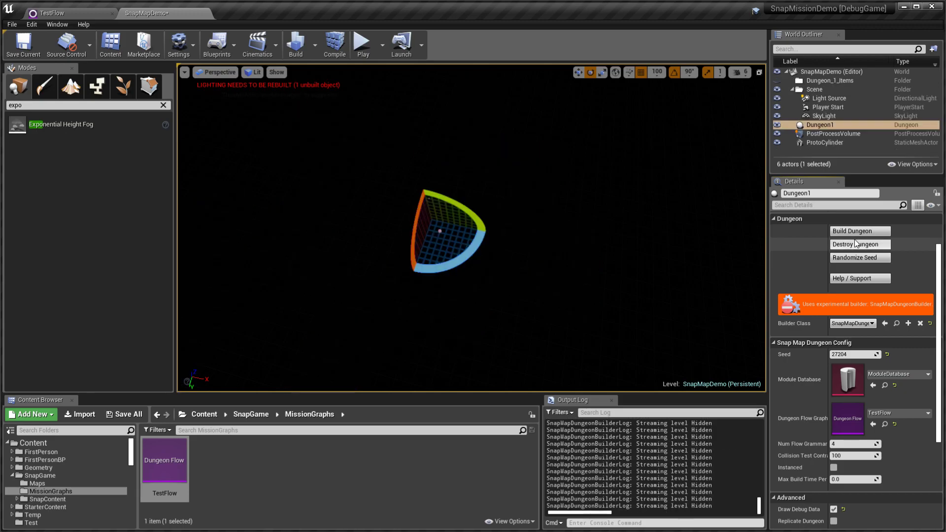
left_click(855, 233)
right_click_drag(645, 234, 591, 217)
Randomize the seed and rebuild the dungeon two more times
left_click(855, 257)
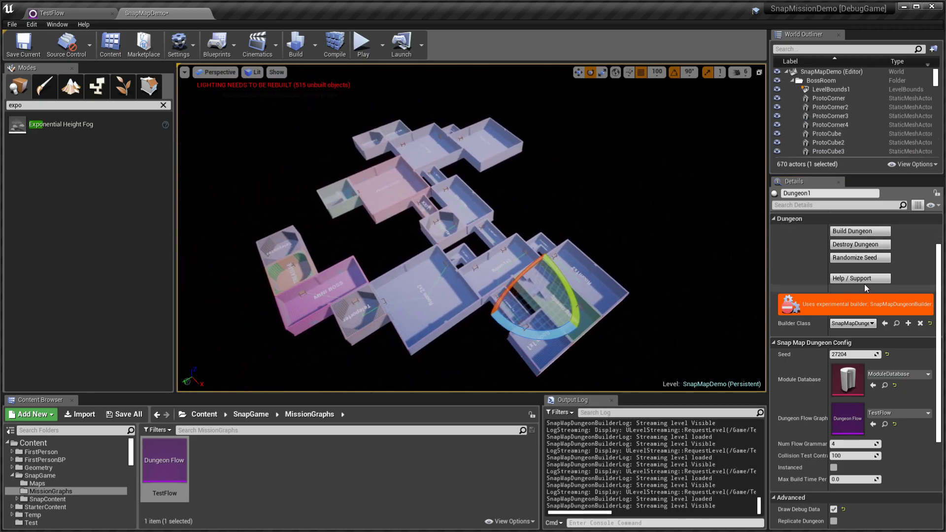
left_click(858, 234)
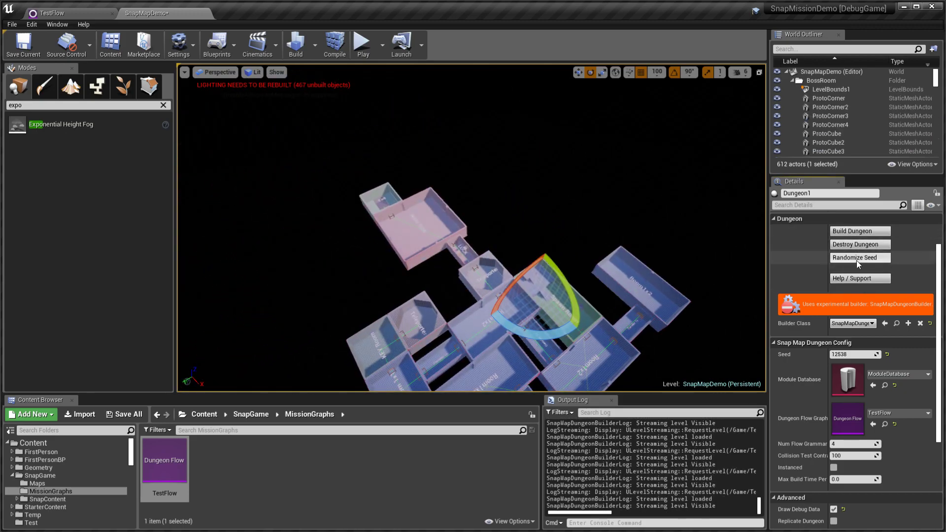
left_click(856, 260)
left_click(853, 231)
right_click_drag(646, 233, 704, 254)
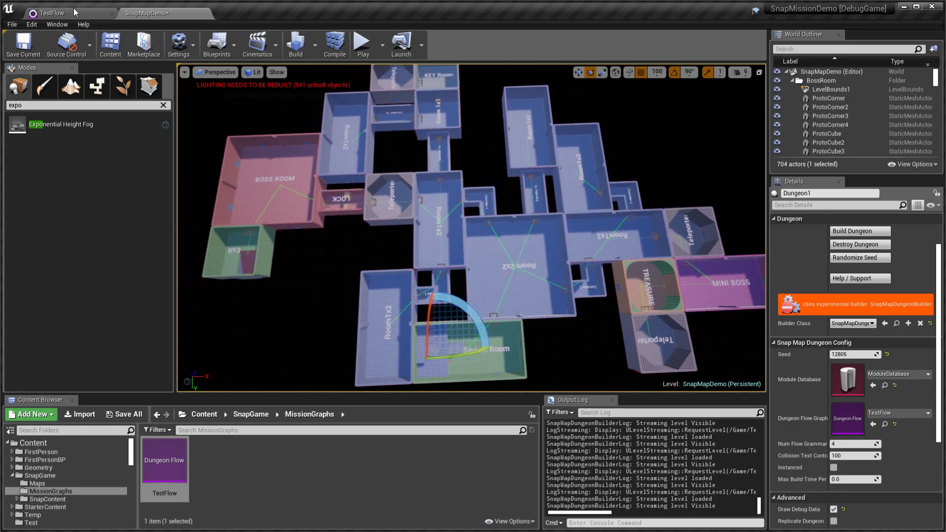
Compare the Start Rule graph in TestFlow with the built dungeon, focusing on the key room and its neighbouring rooms
left_click(73, 10)
left_click(357, 306)
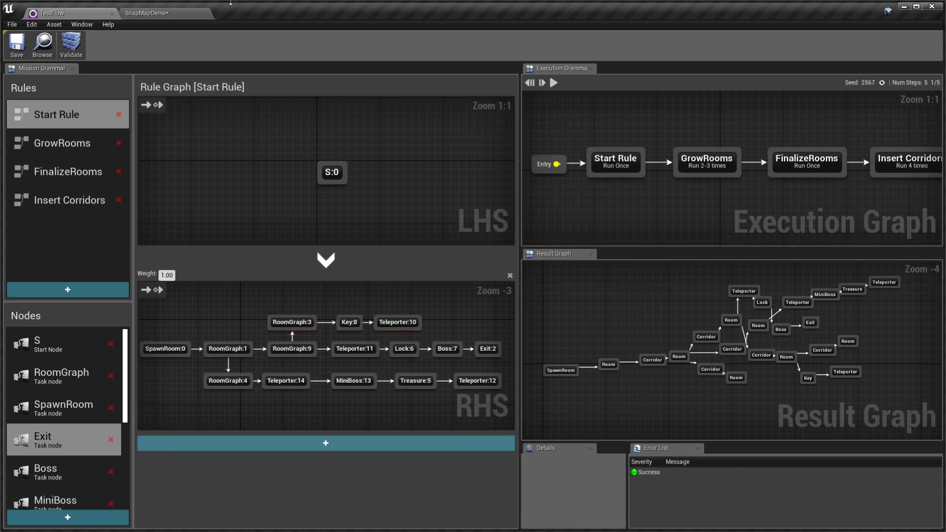
left_click(172, 13)
right_click_drag(656, 281, 665, 300)
key("w")
key("d")
key("s")
key("w")
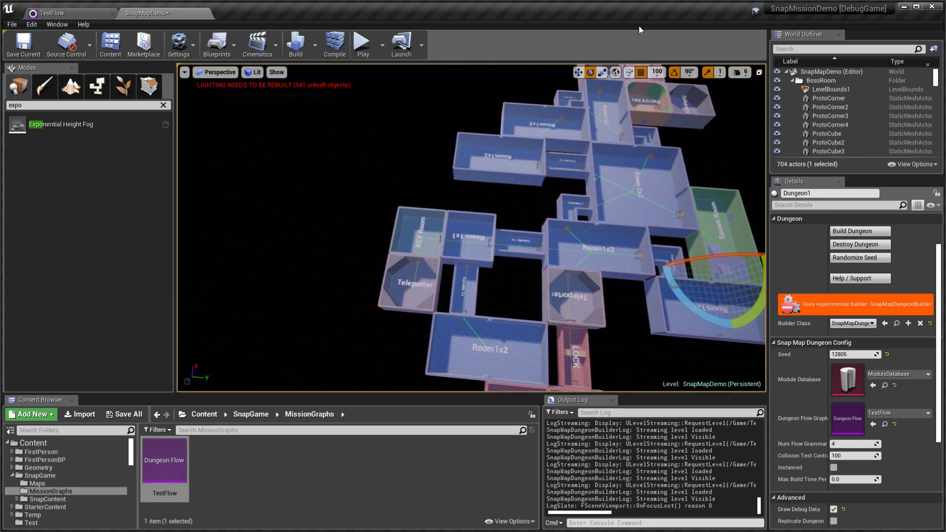
right_click(657, 196)
left_click(242, 90)
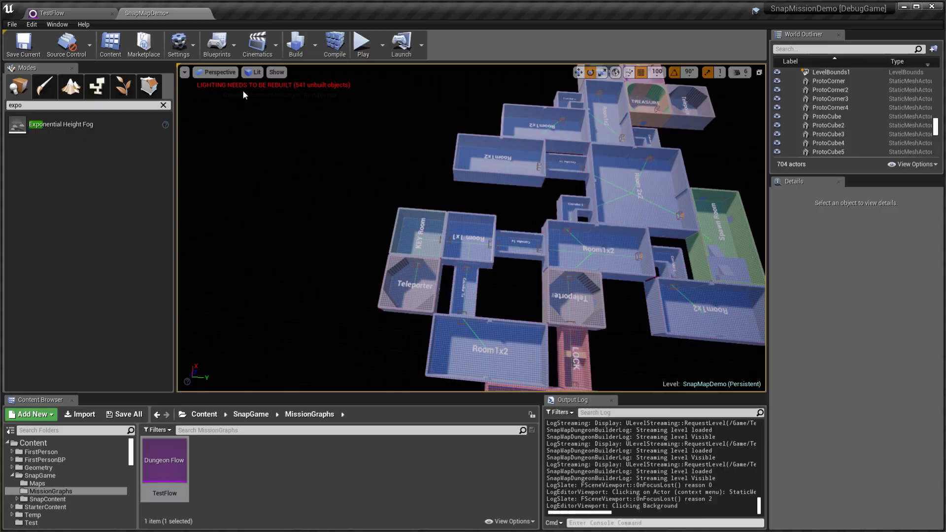
In TestFlow's Start Rule, break the link between RoomGraph:3 and Key:8 and insert a linked MiniBoss node between them
left_click(84, 14)
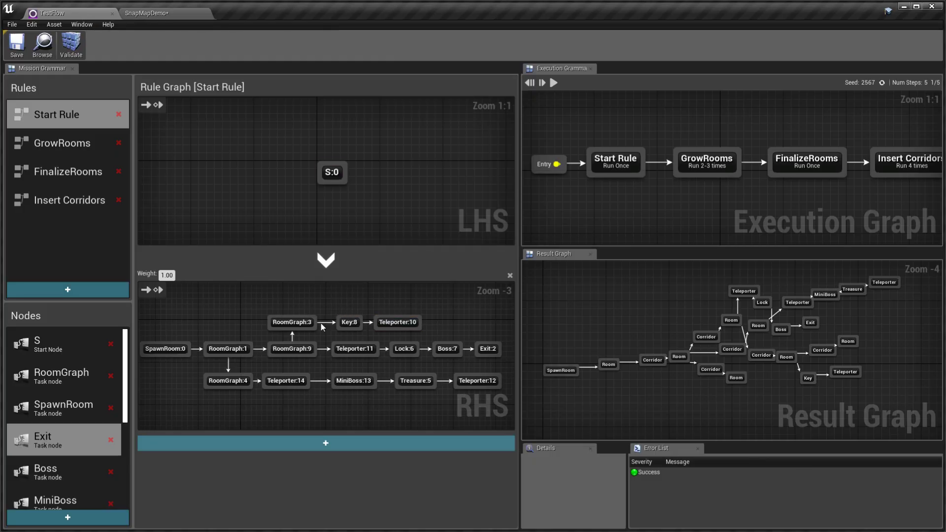
left_click_drag(325, 315, 463, 325)
left_click(333, 325)
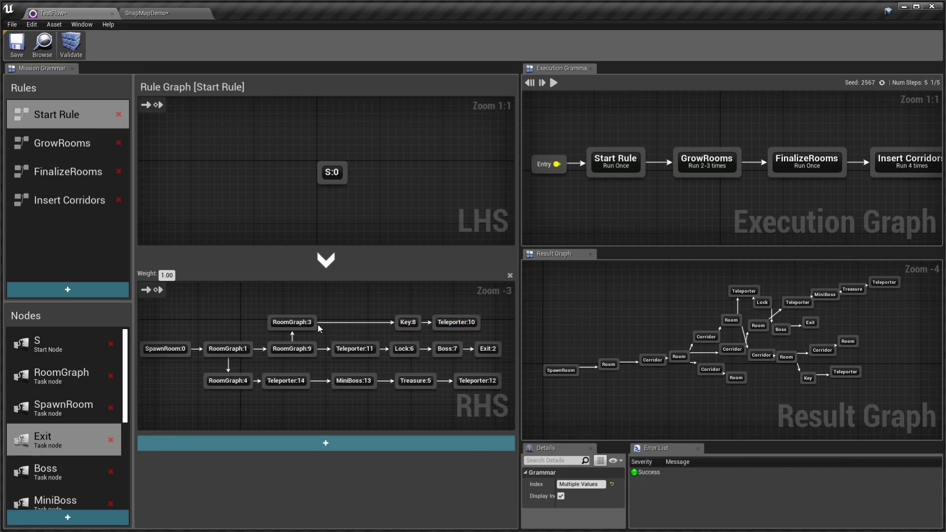
key("super")
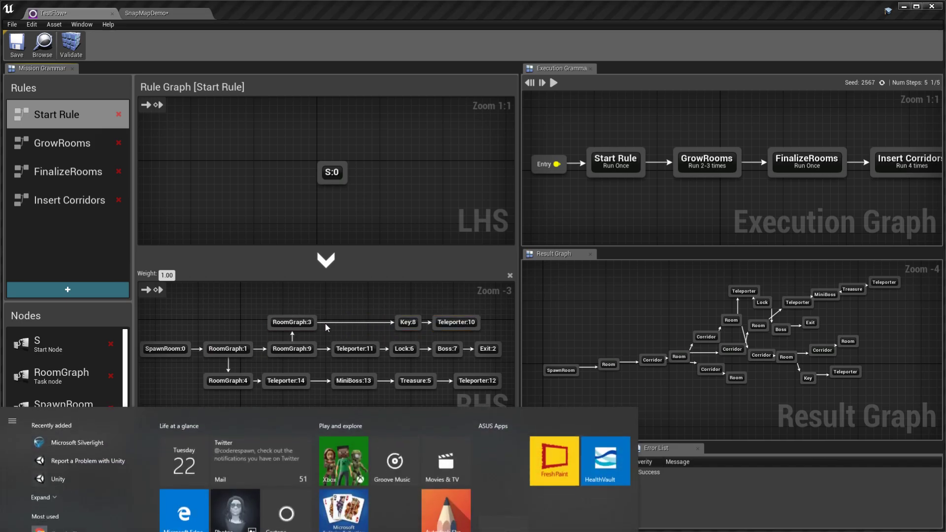
key("super")
left_click(319, 322, "alt")
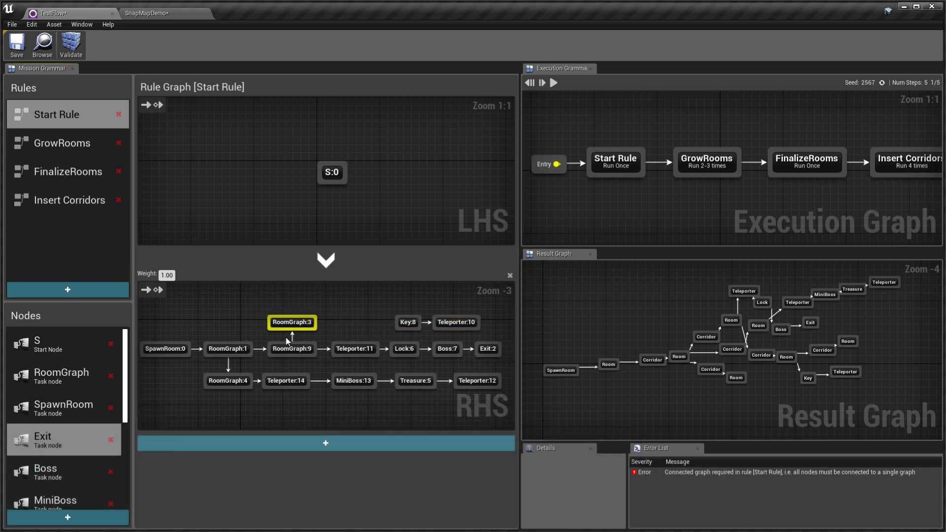
left_click_drag(55, 499, 401, 325)
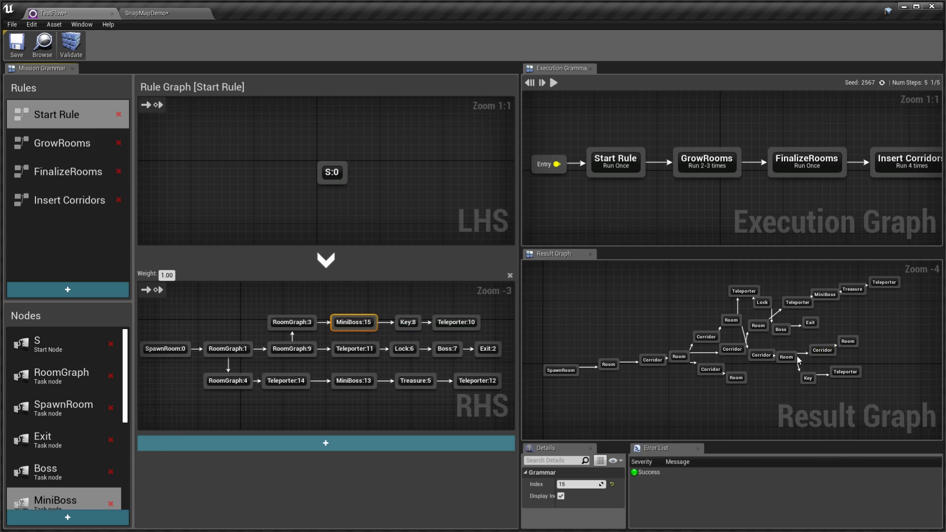
Execute the modified grammar and inspect the MiniBoss node ahead of the Key node in the result graph
left_click(806, 378)
left_click(542, 82)
scroll(844, 389, "up", 2)
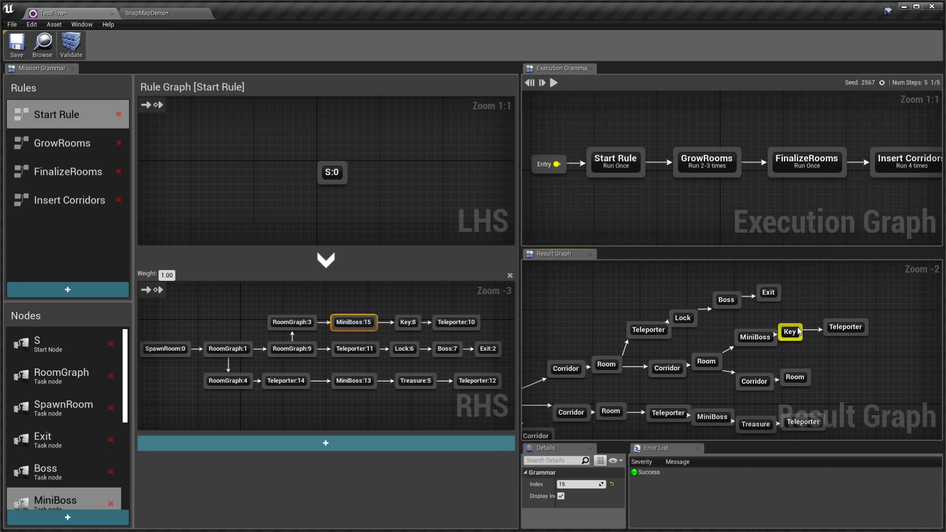
left_click(755, 338)
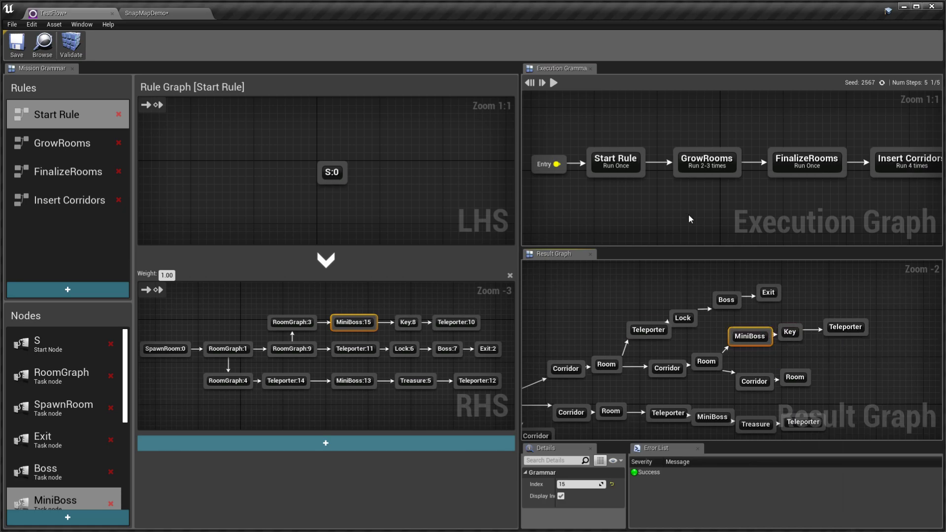
Save the TestFlow grammar and return to the SnapMapDemo level
left_click(17, 43)
left_click(168, 13)
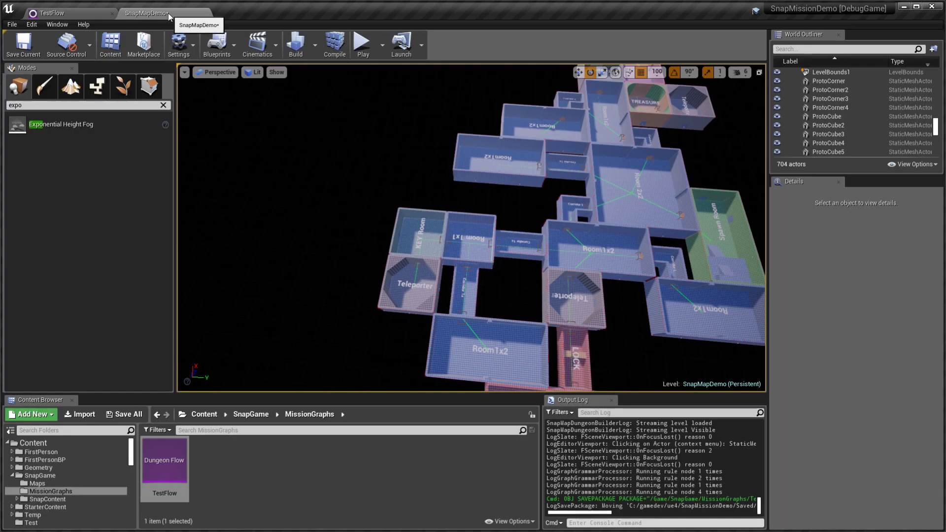
Select the Dungeon1 actor in the level and rebuild its dungeon from the updated TestFlow grammar
right_click_drag(421, 252, 434, 265)
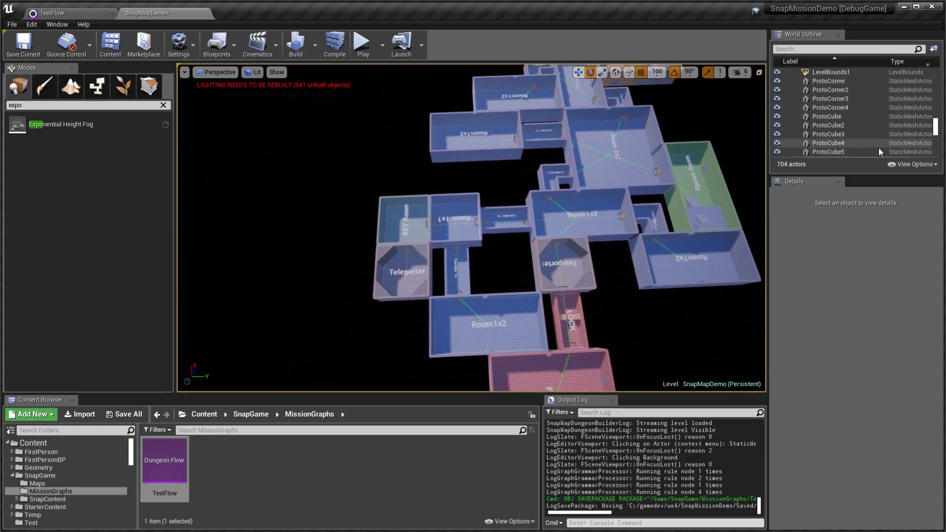
scroll(847, 113, "down", 5)
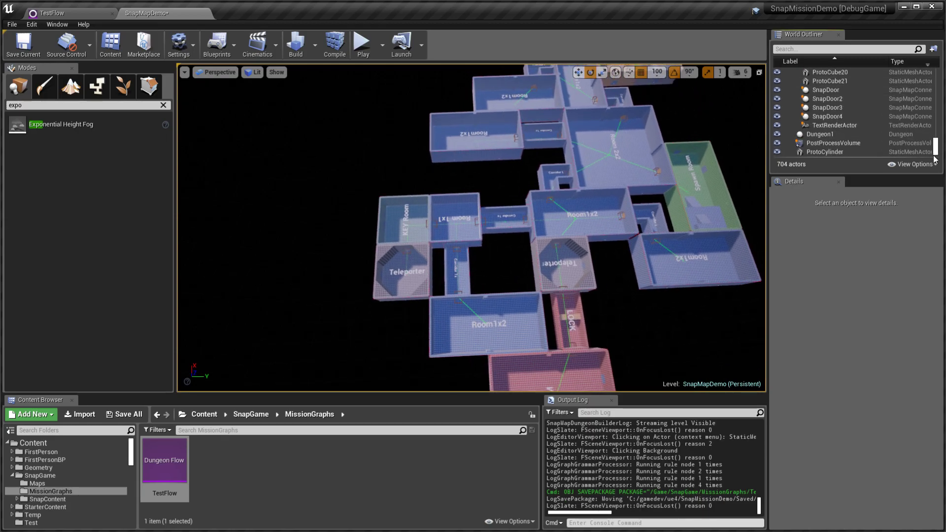
left_click(847, 133)
left_click(852, 230)
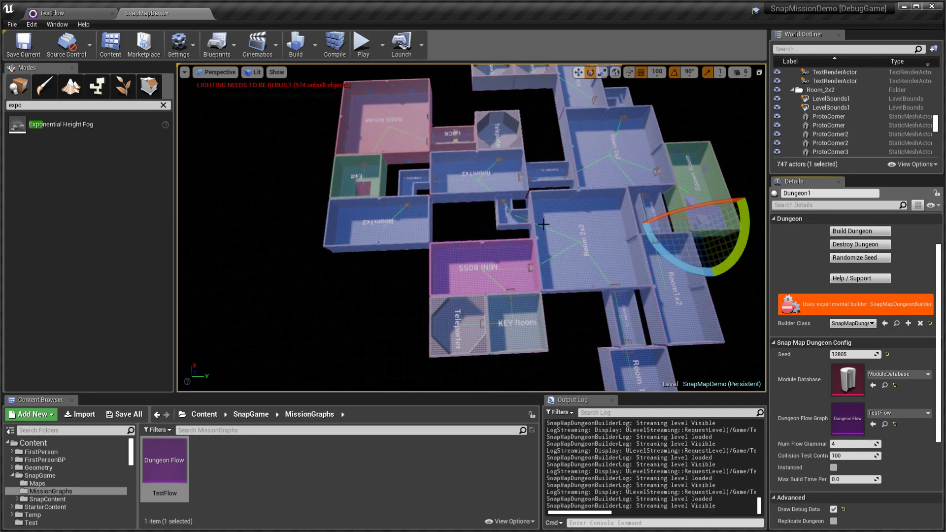
Inspect the rebuilt dungeon around the mini-boss room, the key room and the adjoining teleporter
right_click_drag(471, 228, 473, 243)
right_click_drag(448, 314, 478, 314)
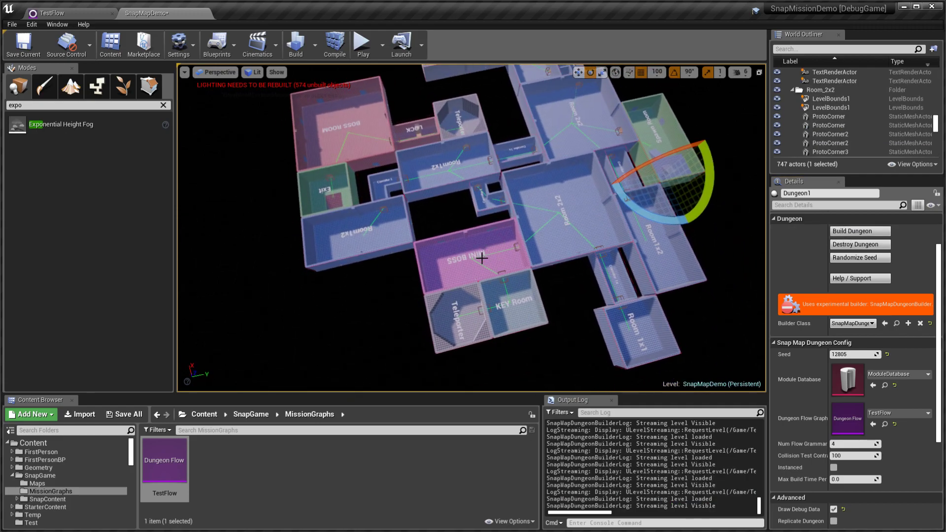
right_click_drag(500, 241, 525, 285)
key("w")
key("s")
key("w")
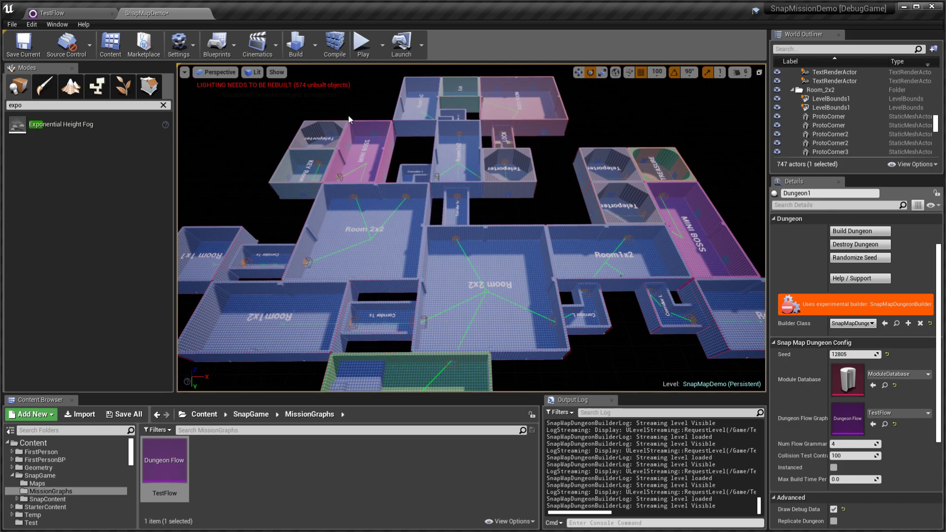
Compare TestFlow's Start Rule branches with the built dungeon, following the lock, boss, key and treasure rooms
left_click(69, 14)
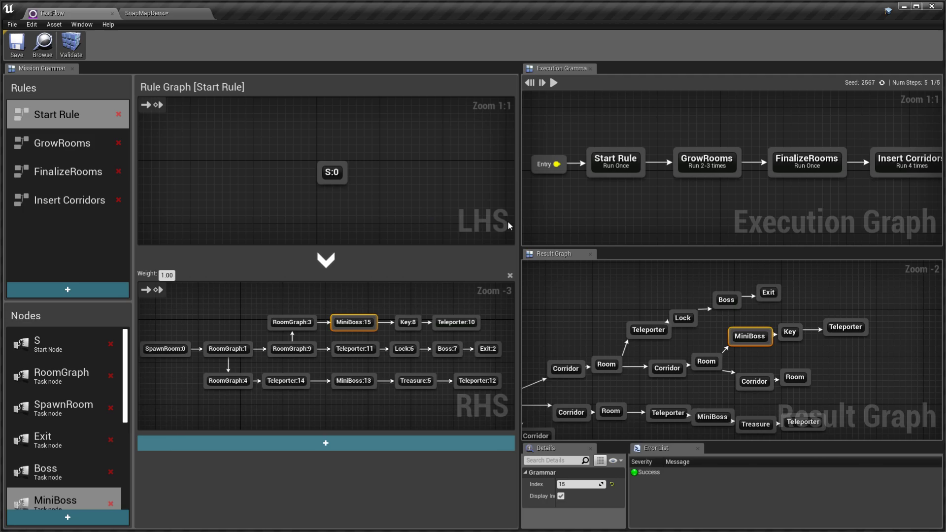
left_click(164, 13)
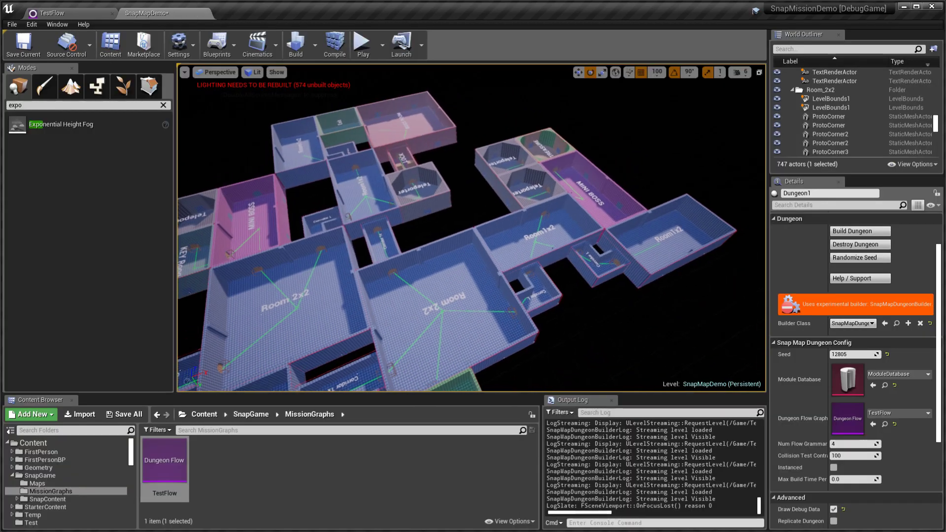
right_click_drag(472, 228, 387, 241)
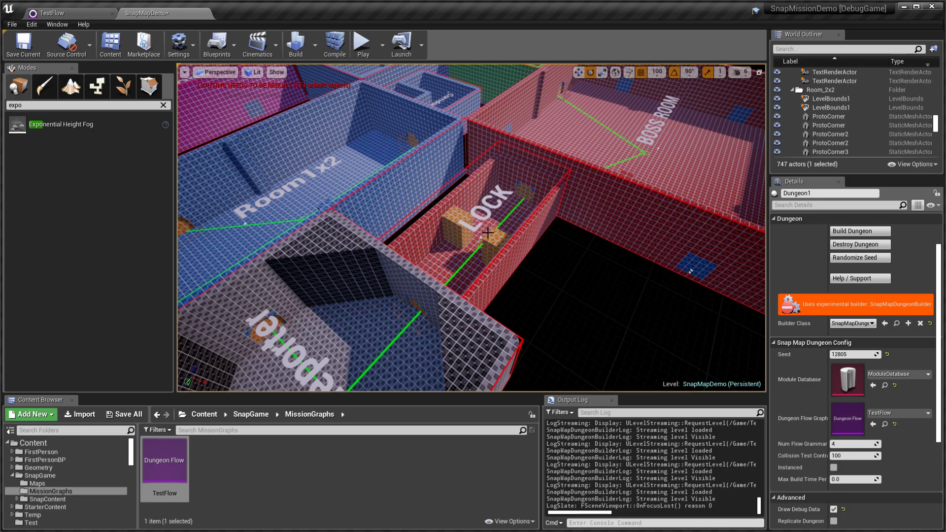
right_click_drag(481, 232, 428, 207)
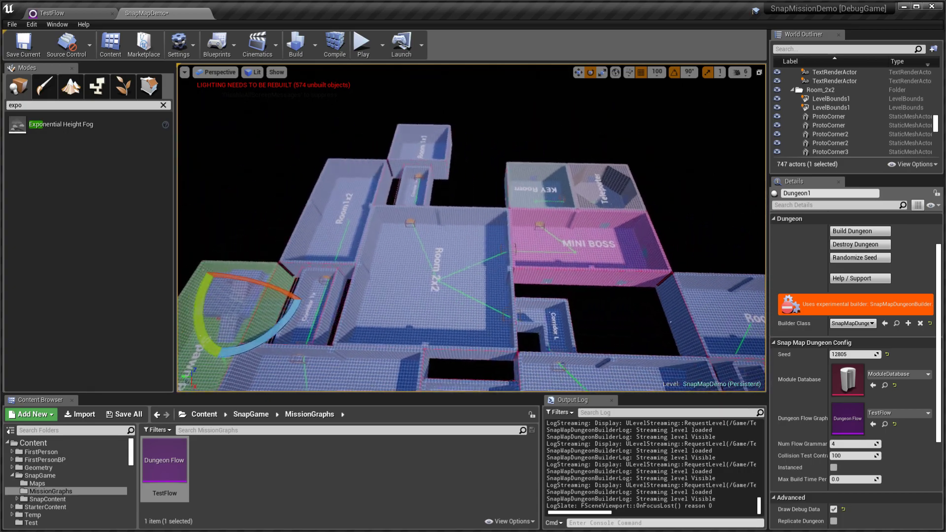
right_click_drag(434, 236, 499, 243)
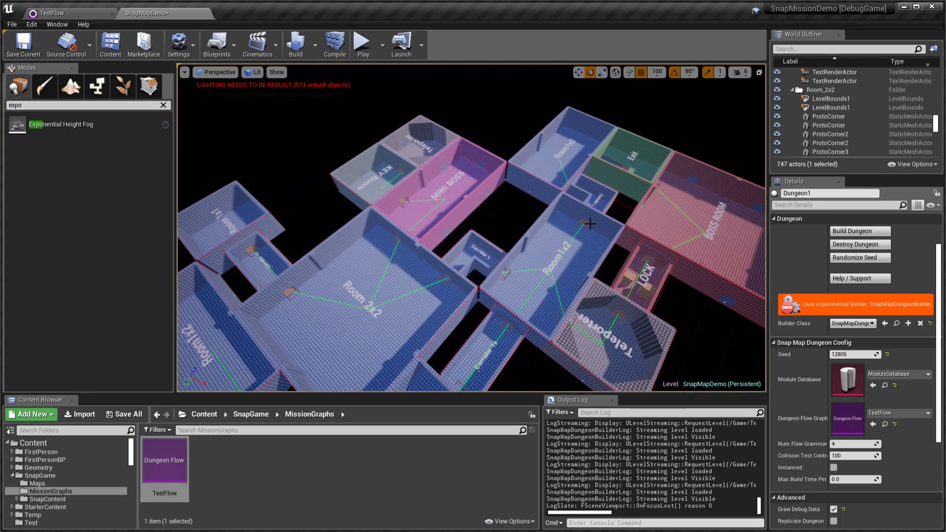
right_click_drag(590, 223, 753, 223)
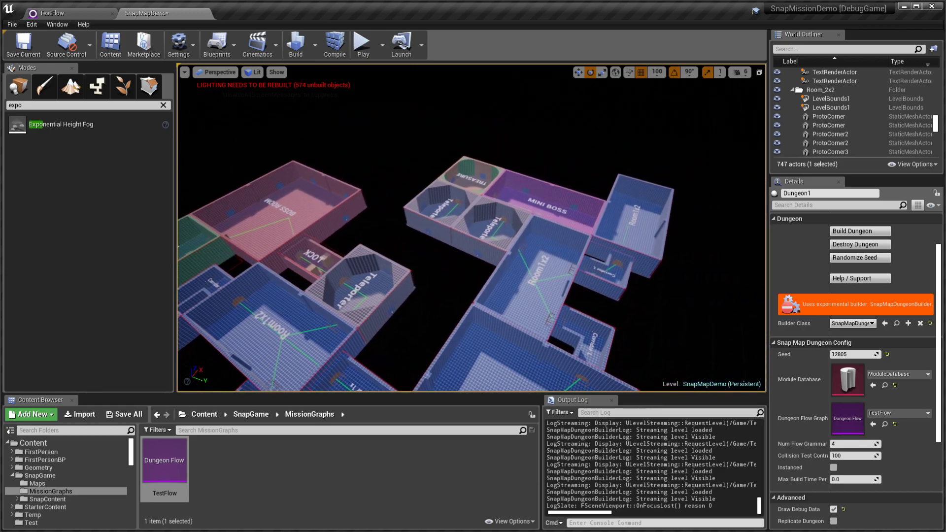
right_click_drag(641, 259, 523, 258)
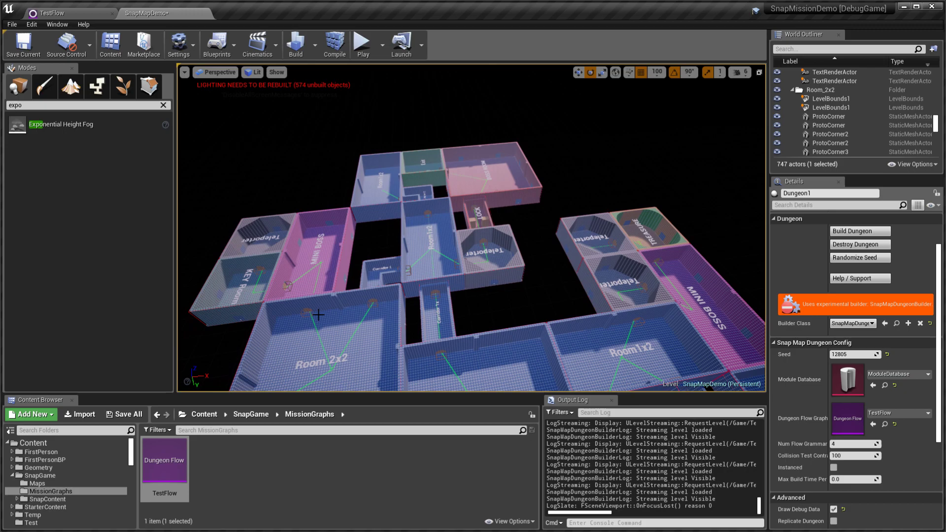
Switch to TestFlow and review the Start Rule graph, the rule list and the rule sequence in the execution graph
left_click(64, 13)
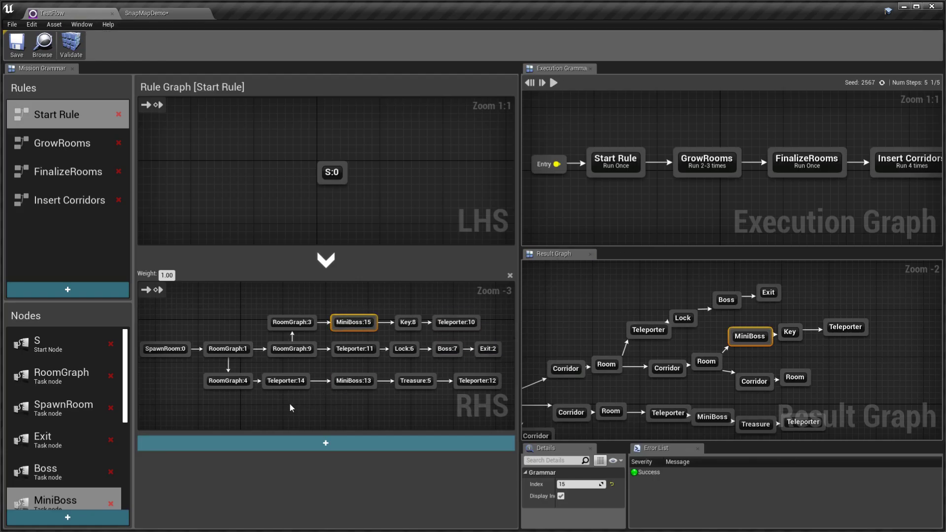
left_click(227, 381)
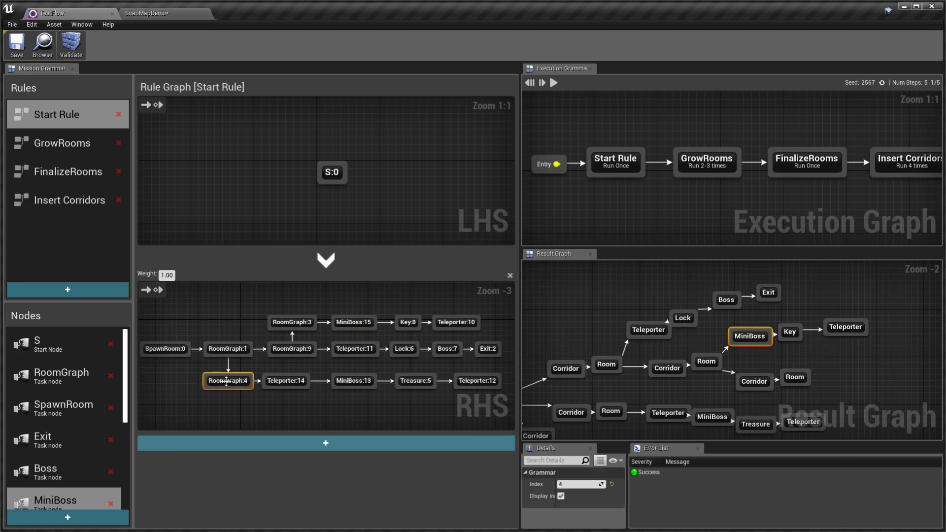
left_click(52, 132)
left_click(56, 119)
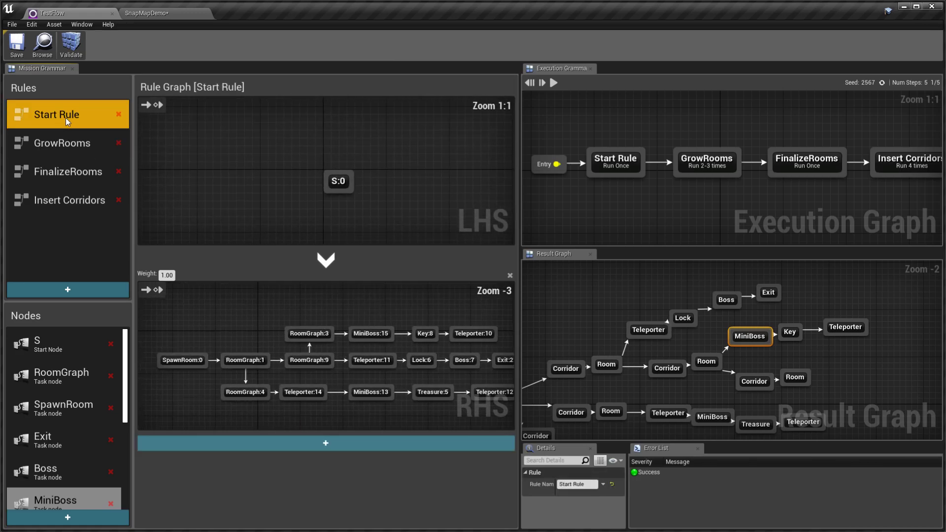
left_click(55, 144)
left_click(66, 119)
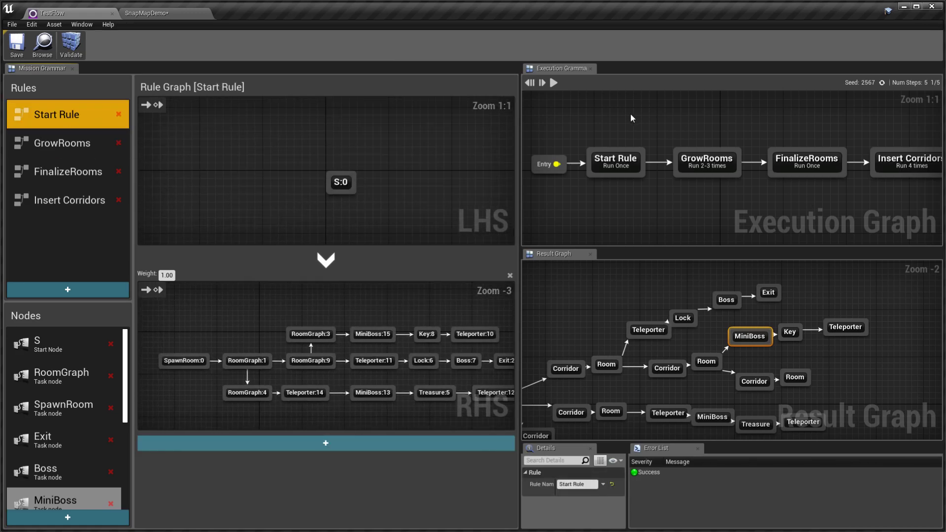
left_click_drag(554, 111, 903, 223)
left_click(723, 185)
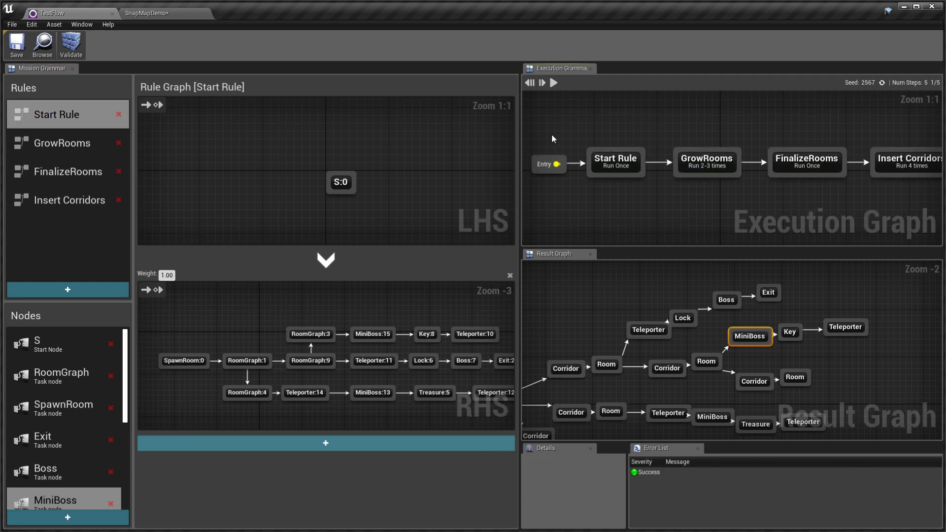
left_click_drag(551, 138, 908, 224)
left_click(868, 224)
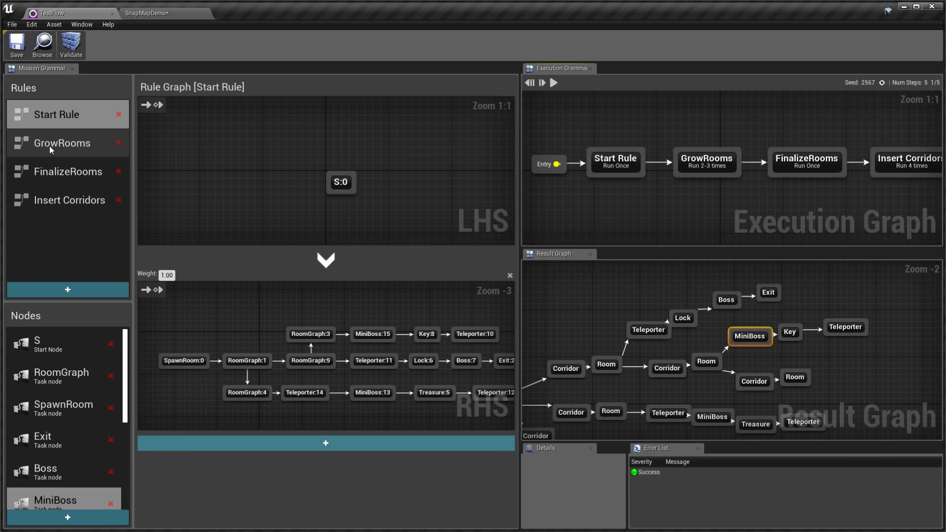
Add an extra GrowRooms node to the execution graph and delete it again
left_click_drag(51, 146, 715, 112)
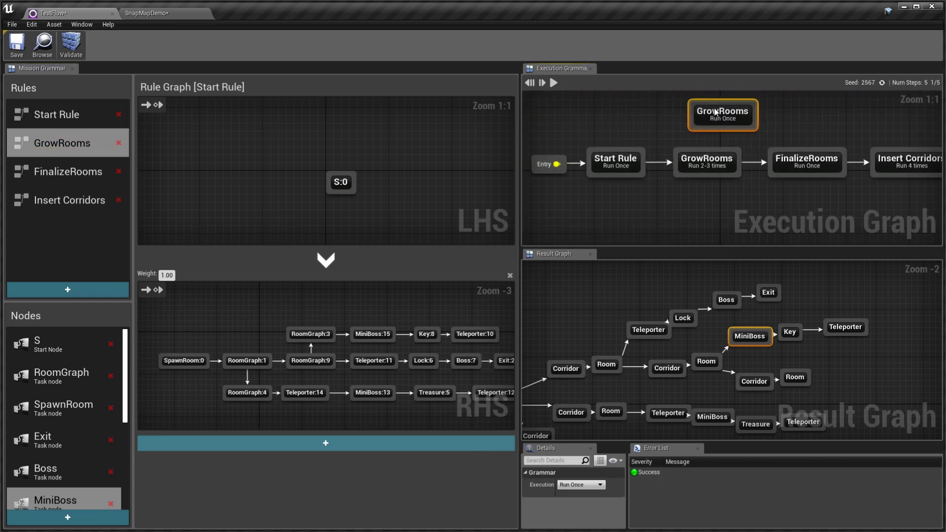
key("Delete")
left_click(711, 158)
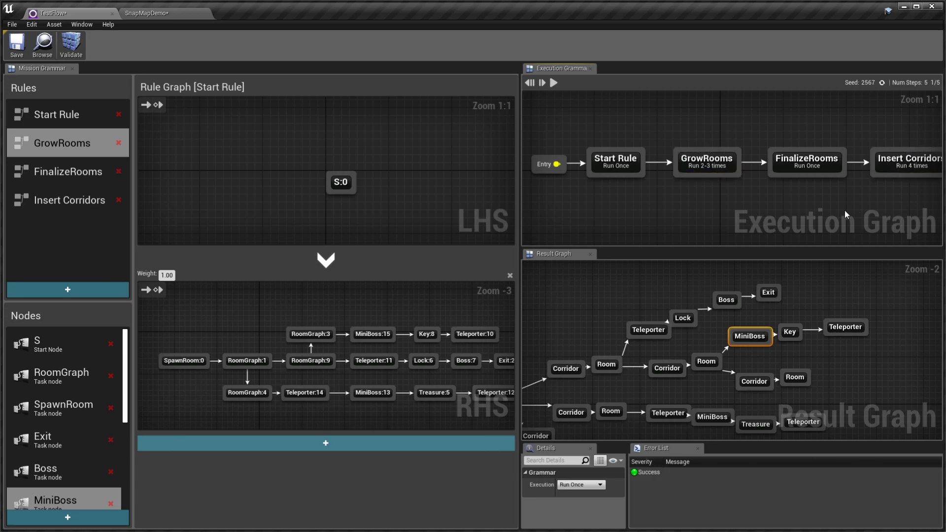
Break the link from Start Rule to GrowRooms in the execution graph, execute the grammar and compare the result with the Start Rule's RHS graph
left_click(610, 166)
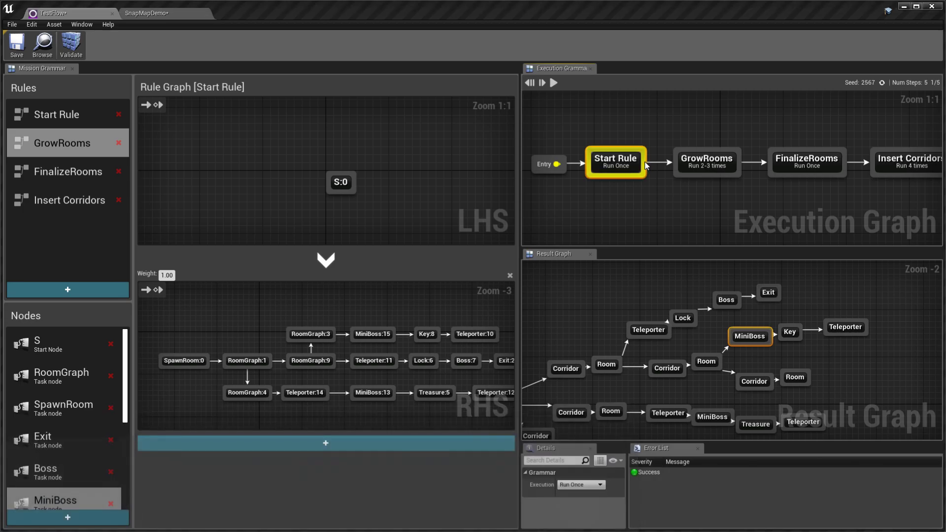
left_click(644, 163, "alt")
left_click(553, 84)
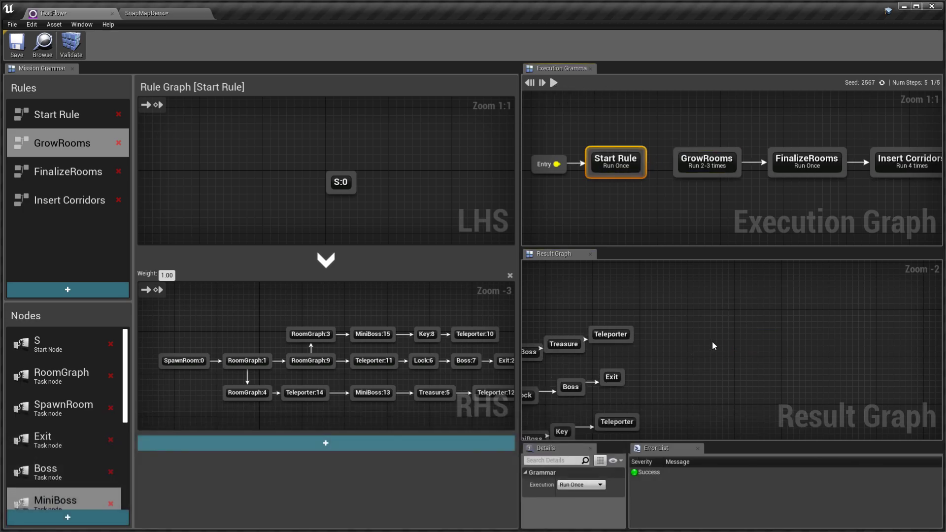
left_click_drag(162, 325, 512, 404)
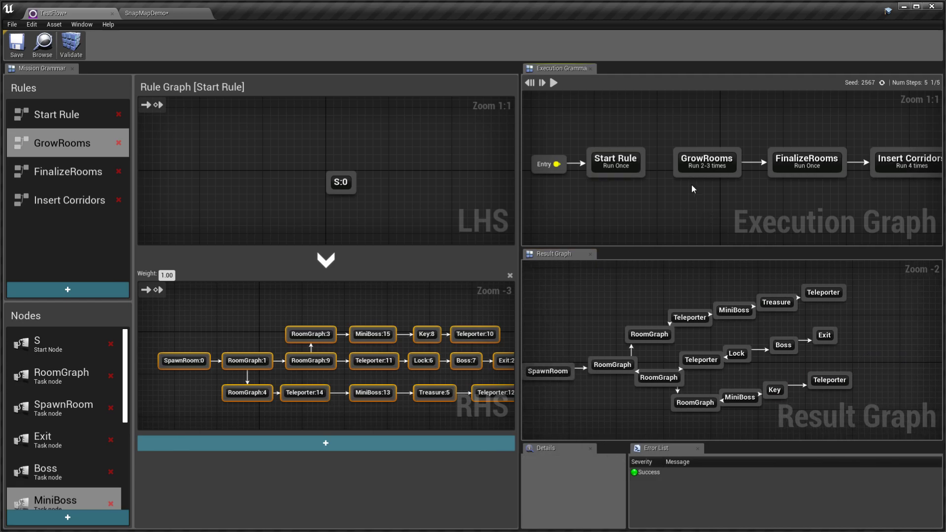
Reconnect Start Rule to GrowRooms in the execution graph and break the links on both sides of FinalizeRooms
left_click(642, 164)
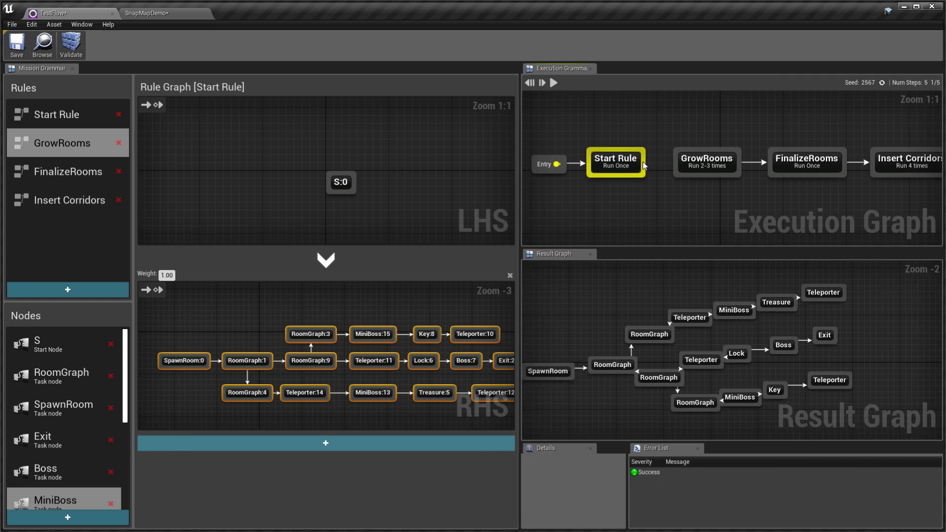
left_click(772, 167, "alt")
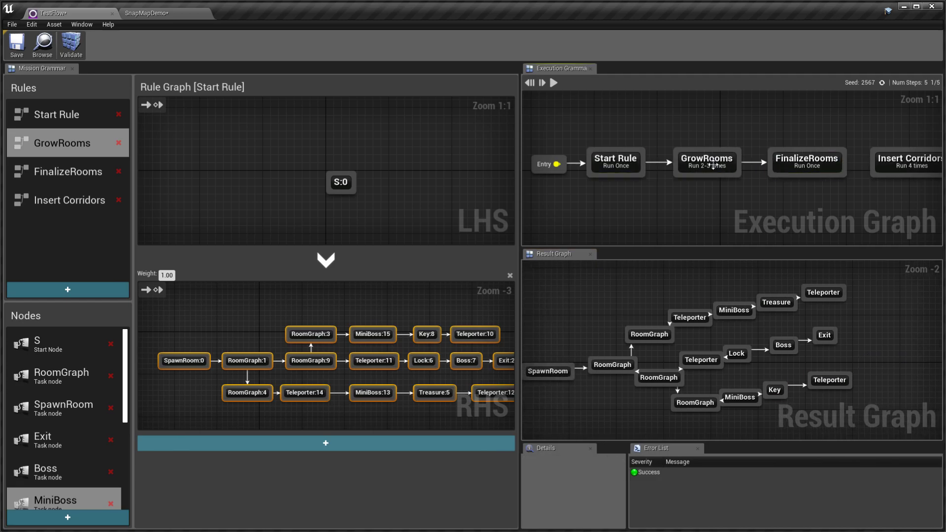
left_click(741, 168, "alt")
Open the GrowRooms rule and examine its LHS pattern and its alternative RHS replacement graphs
left_click(710, 162)
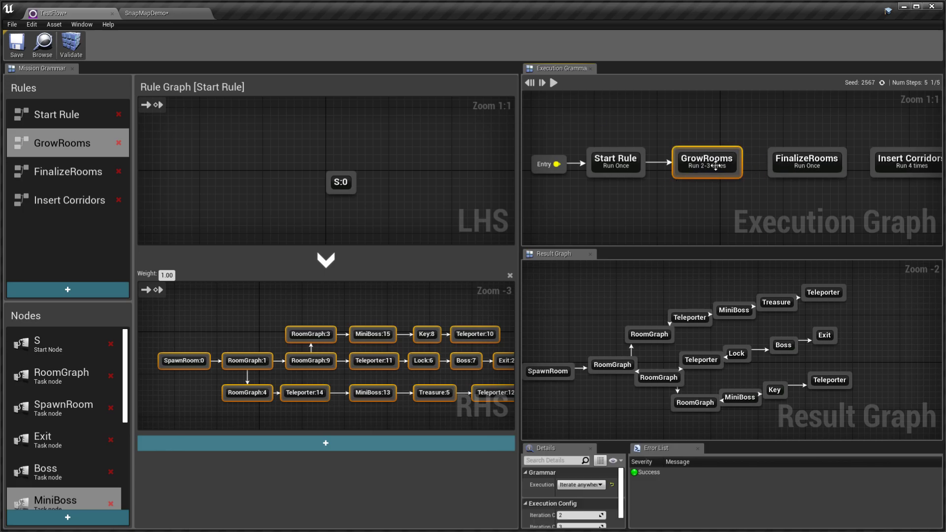
left_click(41, 141)
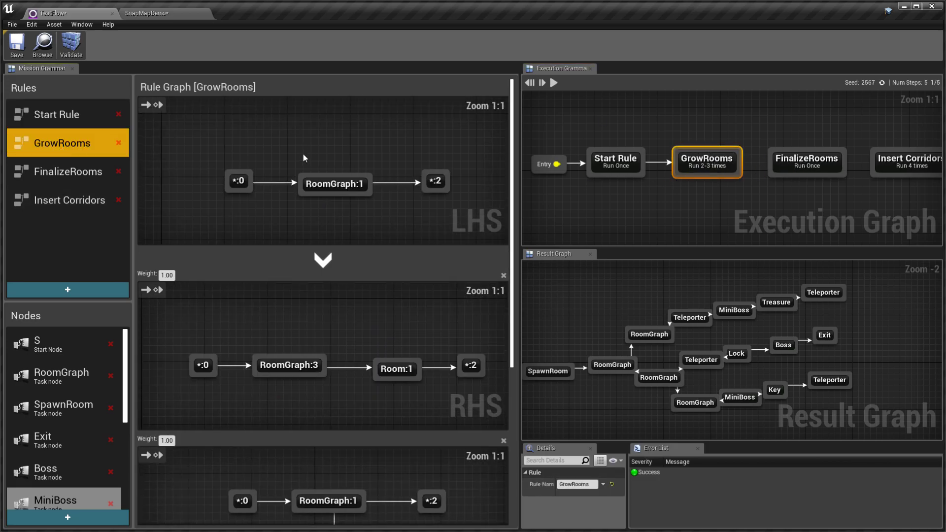
left_click(335, 183)
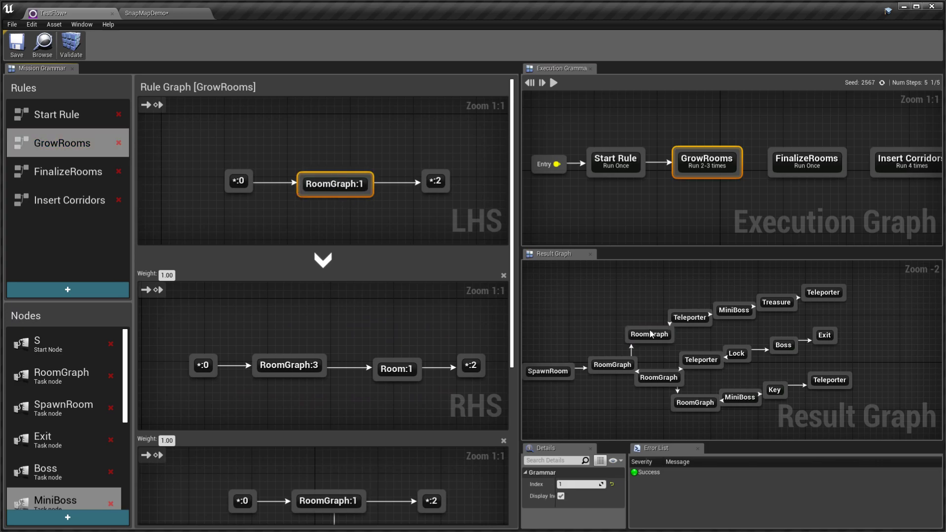
right_click_drag(374, 357, 348, 327)
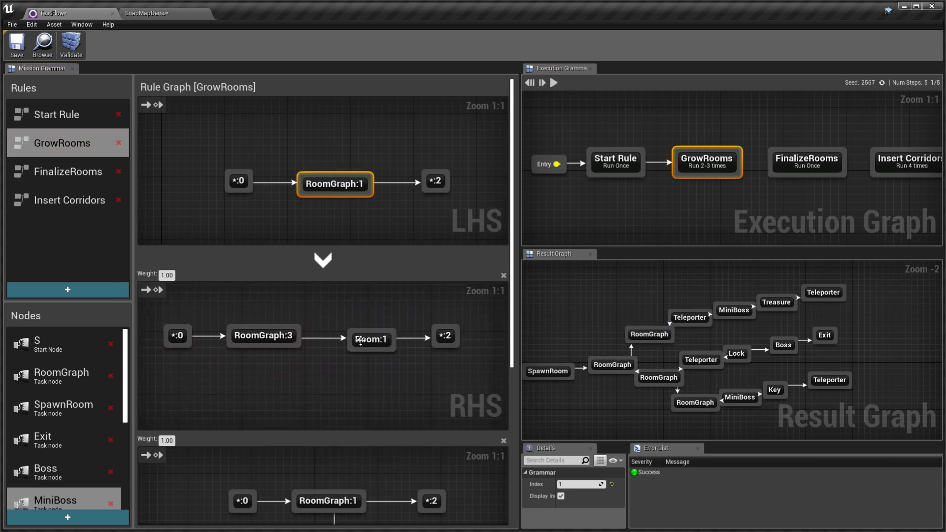
right_click_drag(362, 492, 344, 457)
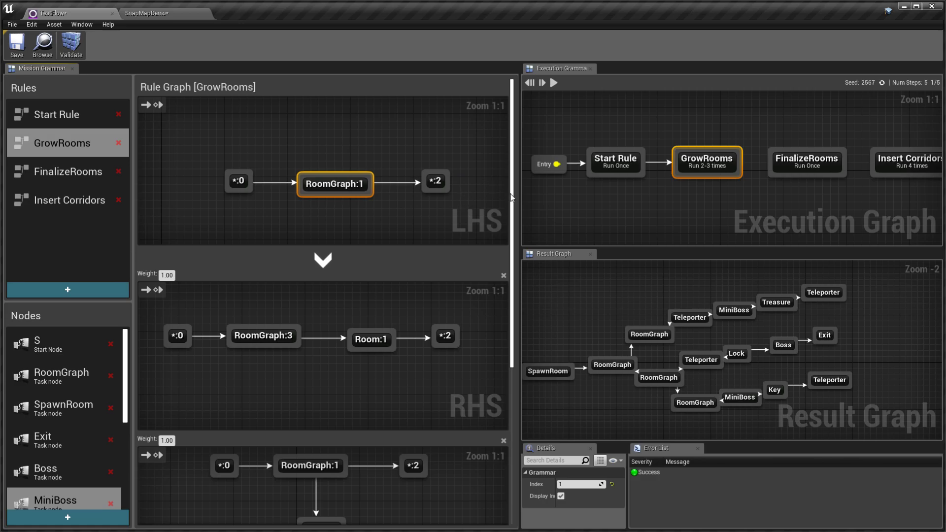
left_click_drag(196, 148, 376, 236)
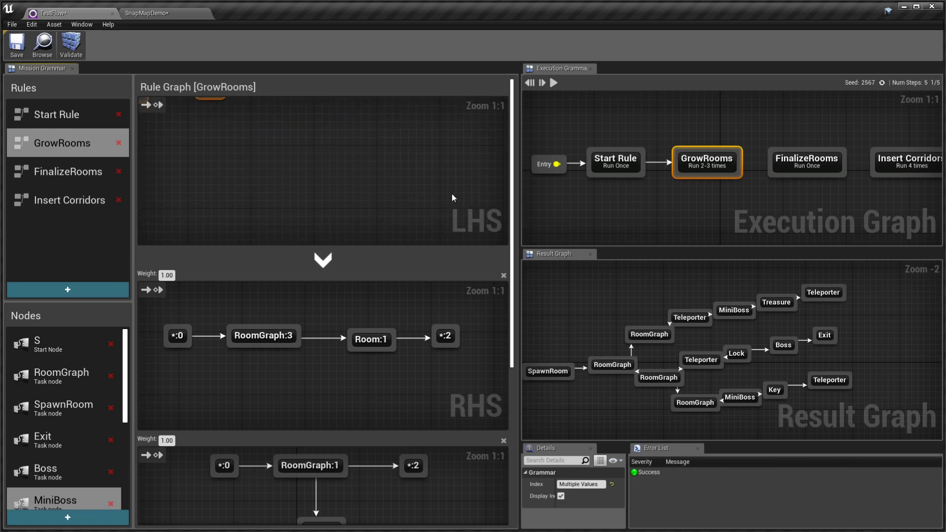
right_click_drag(397, 170, 477, 225)
left_click_drag(514, 232, 528, 330)
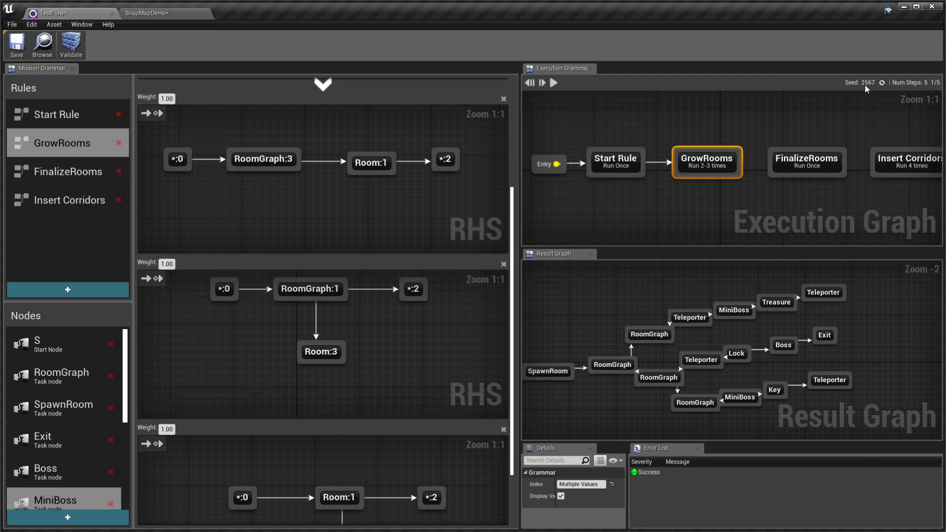
left_click_drag(512, 227, 531, 132)
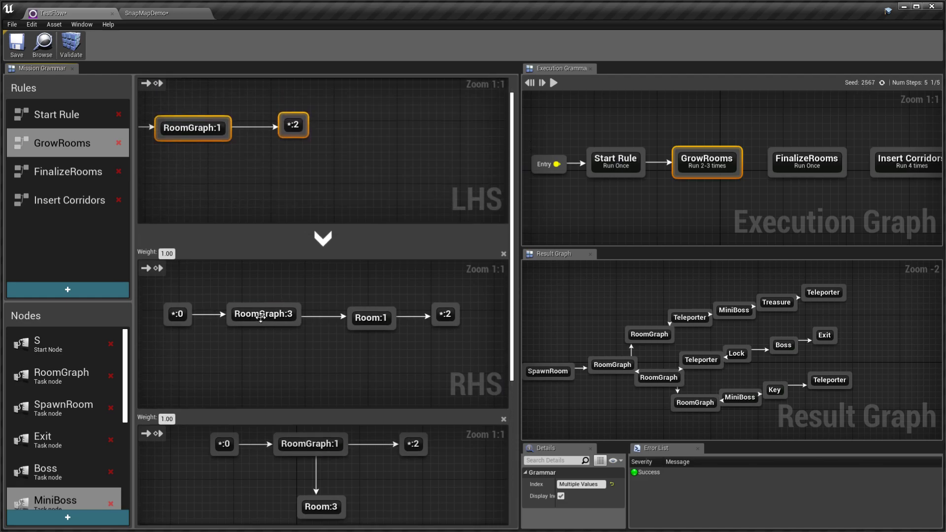
Align the Room:1 node with its neighbouring nodes in the first RHS graph of GrowRooms
left_click_drag(360, 318, 351, 318)
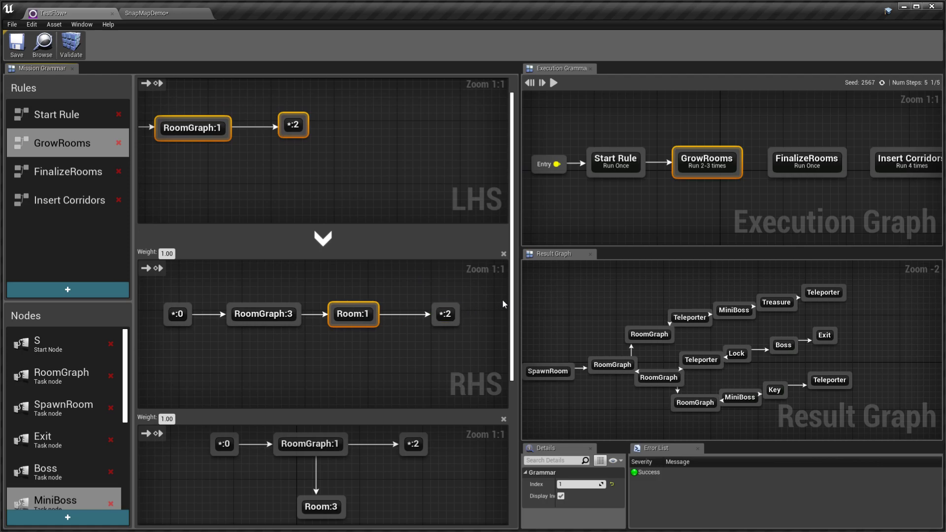
left_click_drag(512, 309, 511, 376)
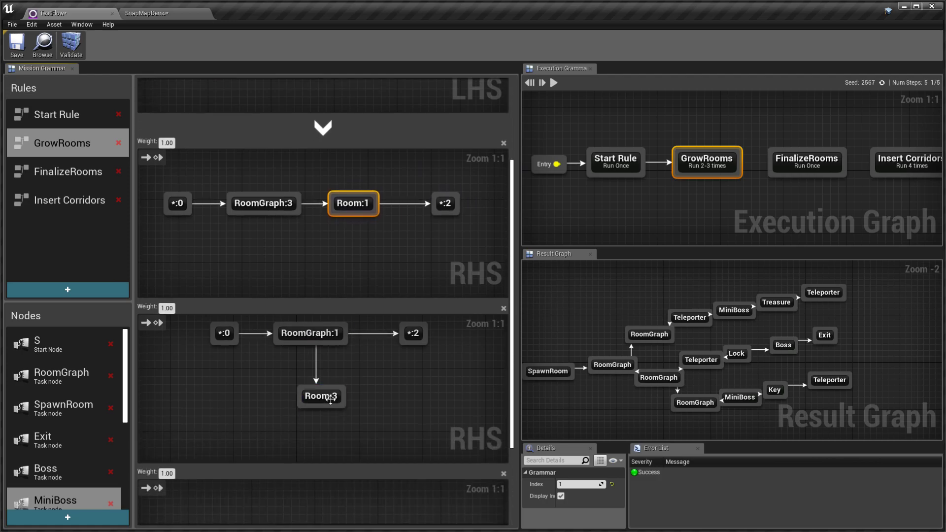
Align Room:3 beneath RoomGraph:1 in the second RHS graph of GrowRooms and compare the rule's patterns with the RoomGraph nodes in the result
left_click_drag(330, 400, 322, 401)
left_click(616, 362)
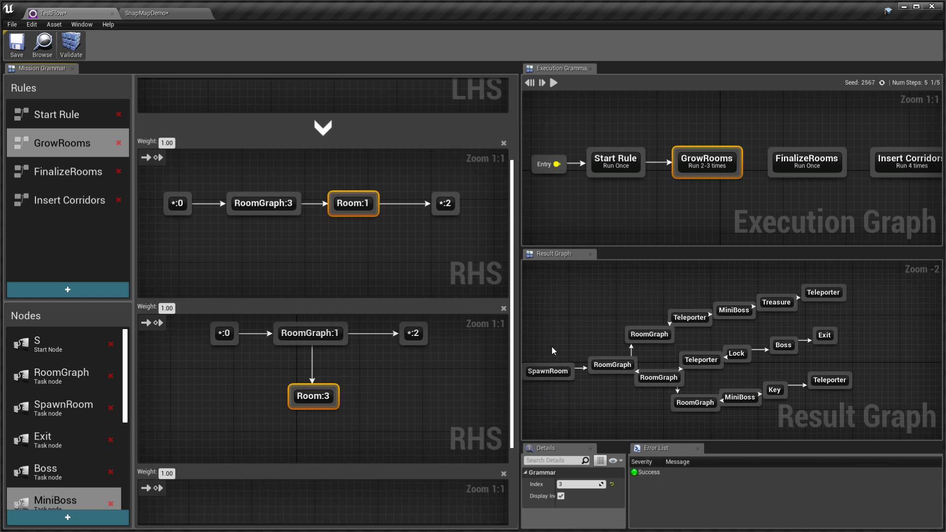
left_click_drag(551, 346, 585, 374)
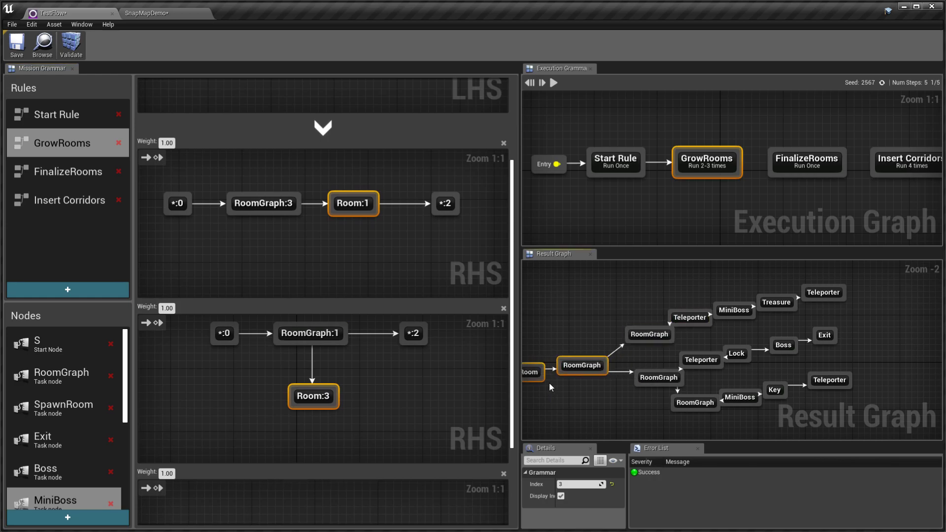
scroll(497, 457, "down", 3)
scroll(500, 433, "up", 5)
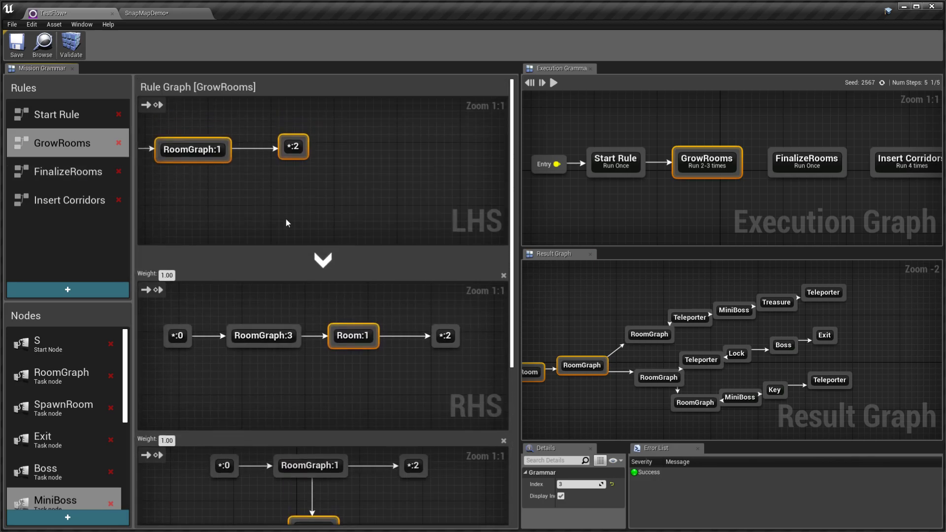
Examine RoomGraph:3 in the GrowRooms replacement and how the FinalizeRooms rule turns a RoomGraph node into a Room
left_click(262, 335)
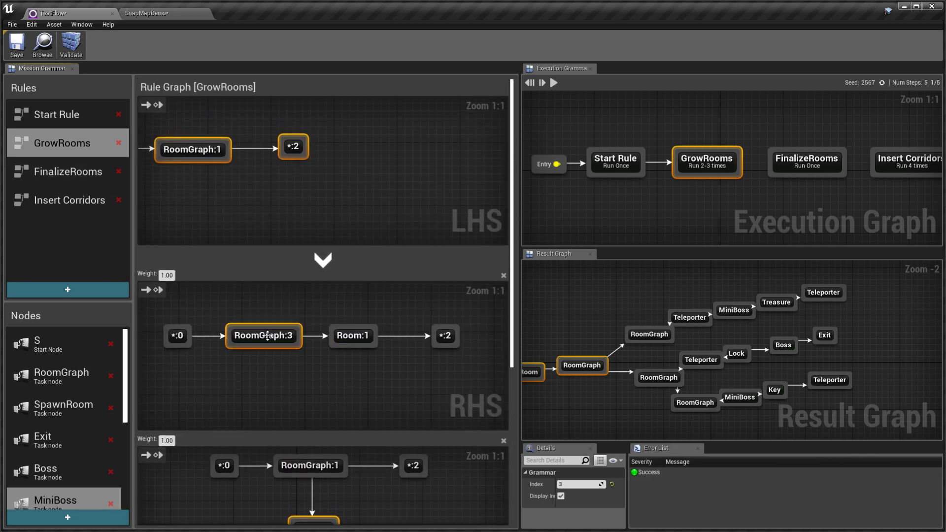
left_click(73, 172)
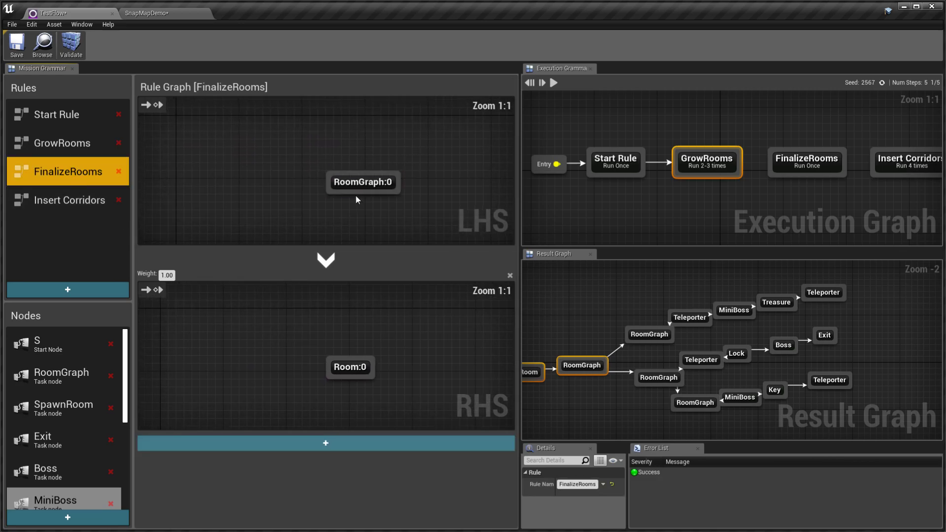
left_click(359, 364)
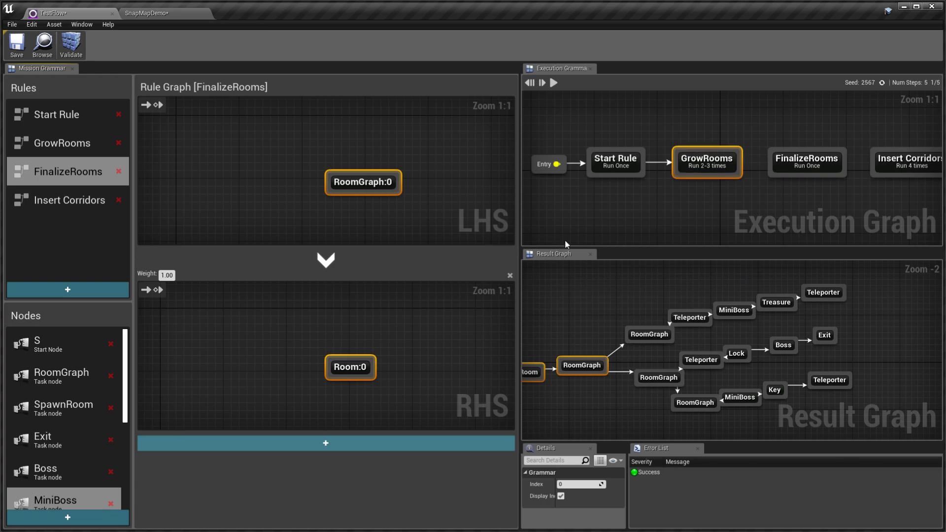
Execute the grammar up to GrowRooms and inspect the Room nodes it adds to the result graph
left_click(706, 167)
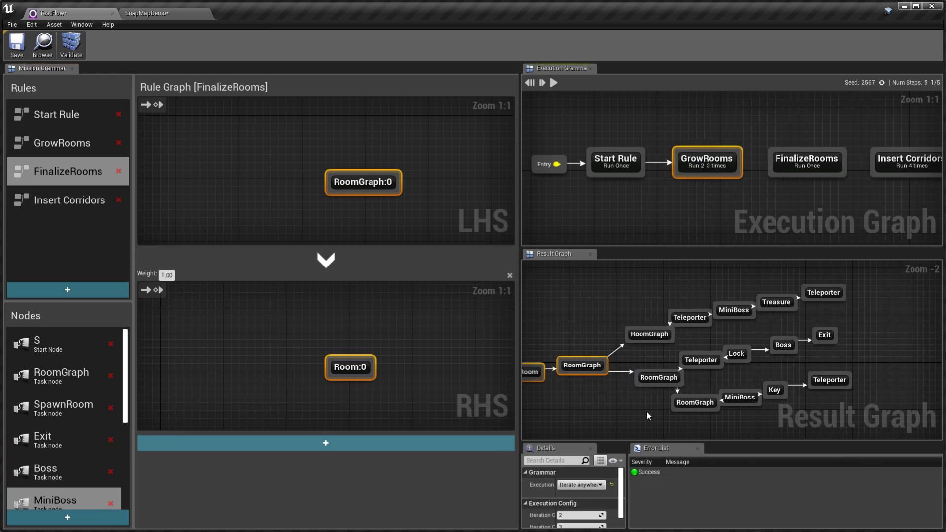
left_click(554, 83)
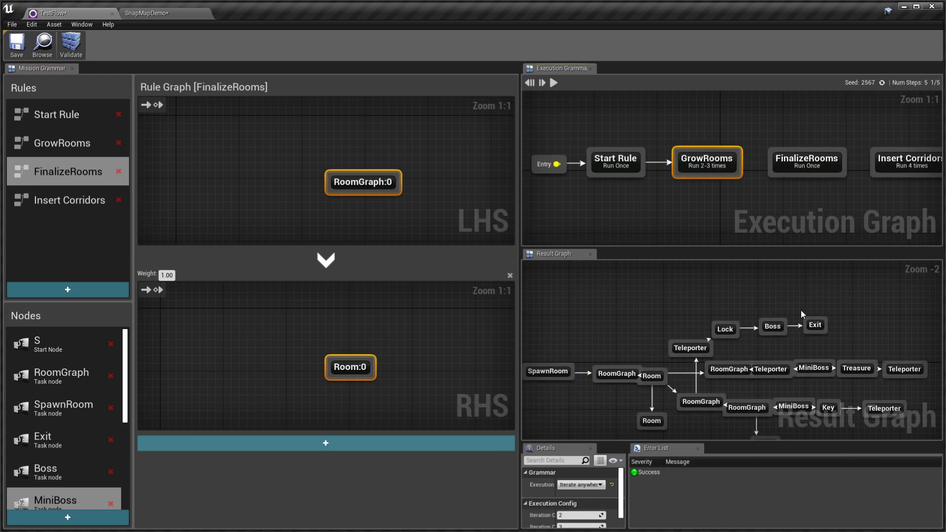
scroll(800, 309, "down", 1)
right_click_drag(766, 317, 803, 335)
scroll(687, 340, "up", 1)
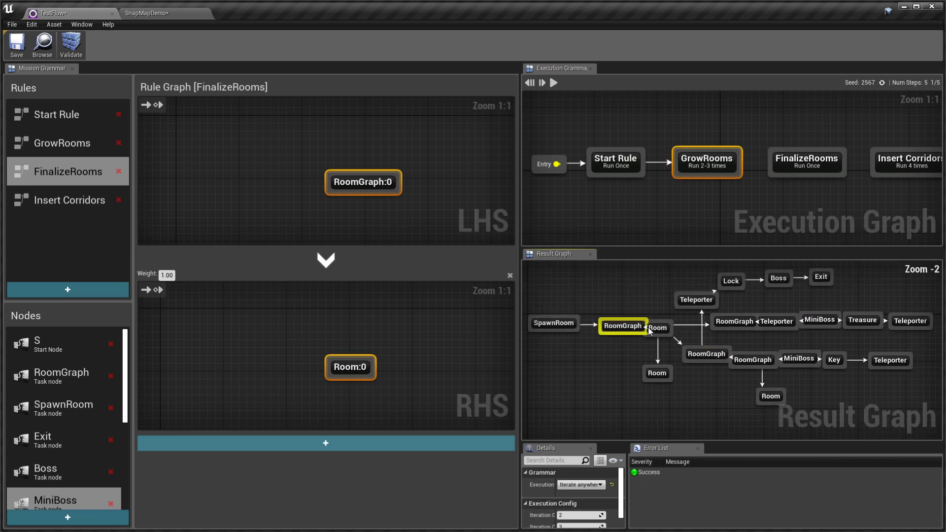
left_click(657, 326)
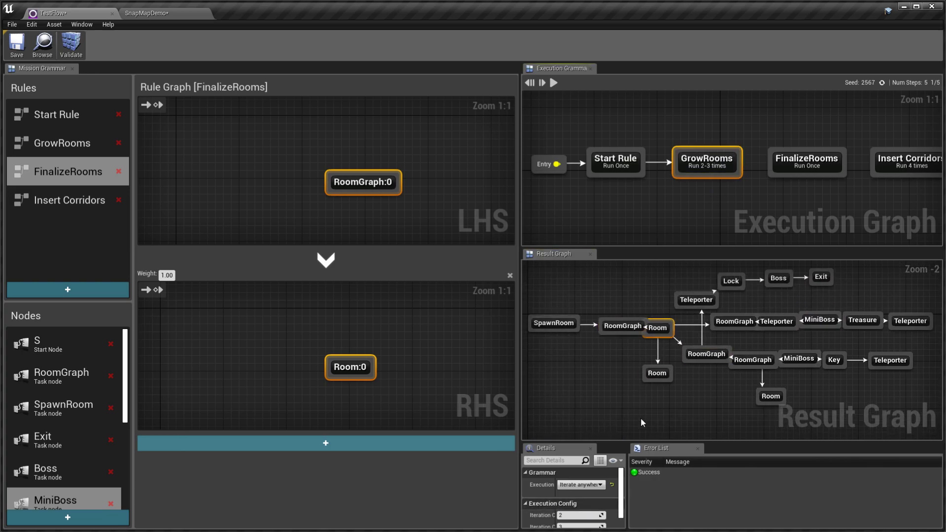
Set the GrowRooms iteration count to a minimum of 5 and a maximum of 8, and execute the grammar
scroll(641, 418, "down", 2)
scroll(620, 502, "down", 1)
left_click(579, 504)
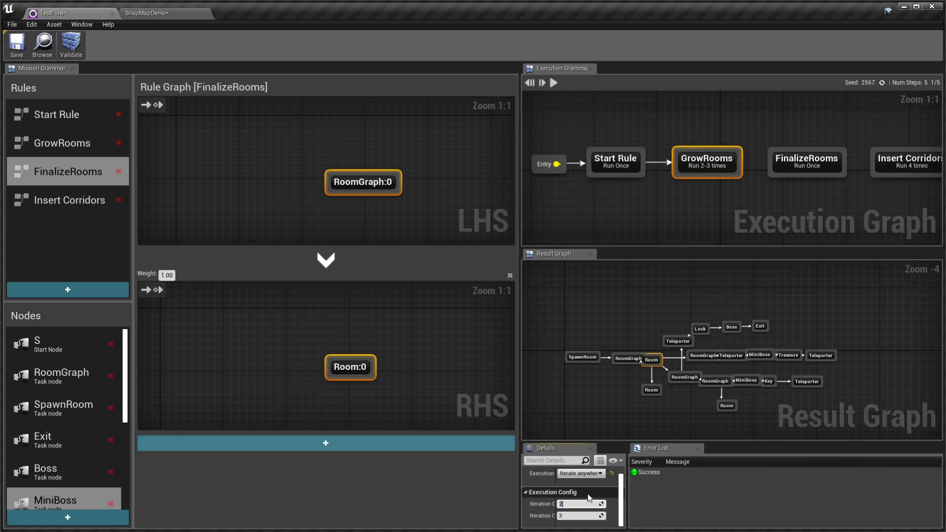
left_click(583, 516)
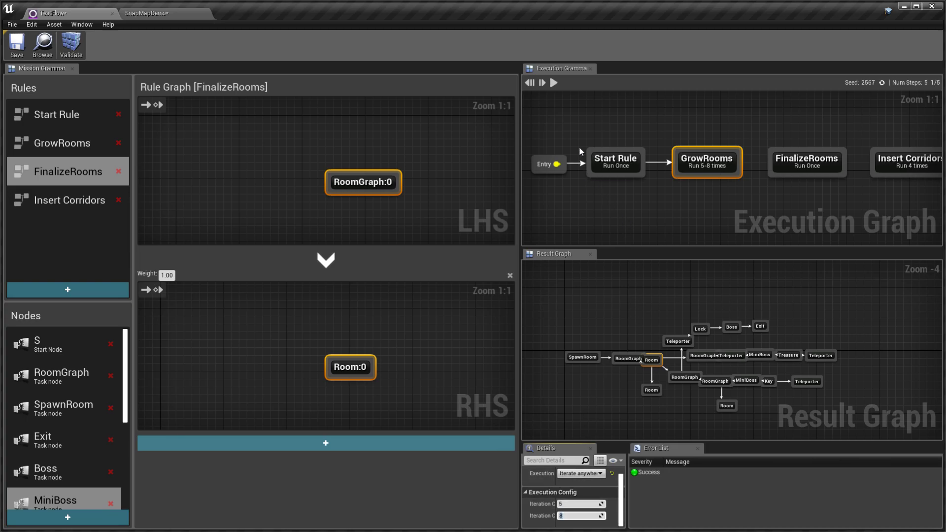
left_click(553, 82)
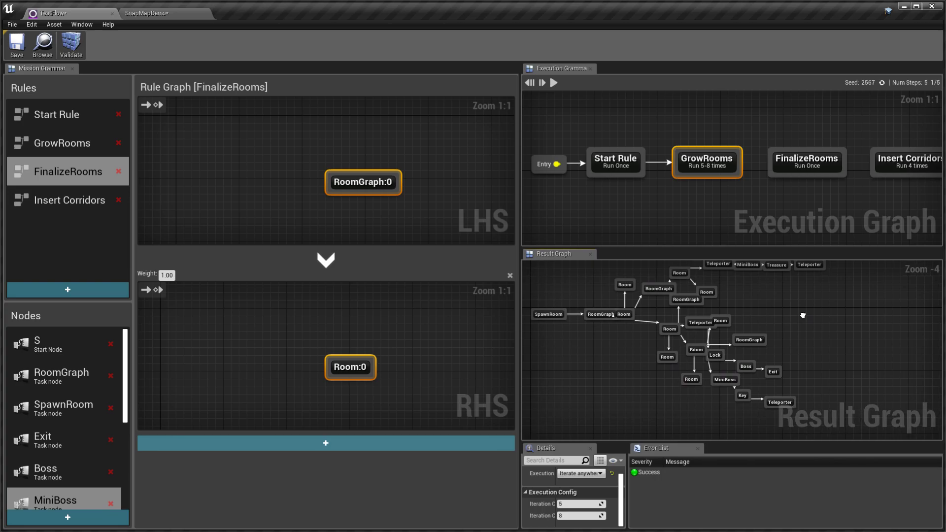
right_click_drag(802, 315, 809, 324)
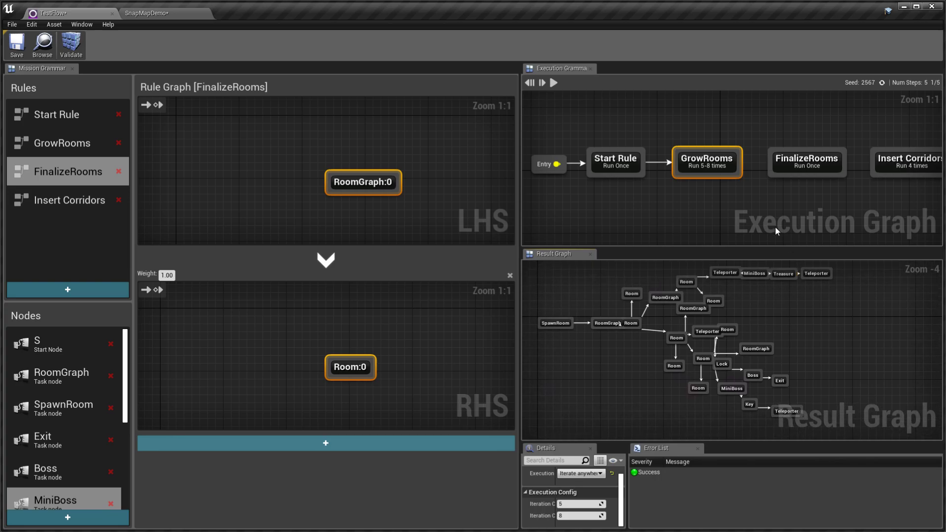
Set the GrowRooms iteration count back to a minimum of 2 and a maximum of 3, and execute the grammar
left_click(576, 504)
type("2")
left_click(576, 516)
type("3")
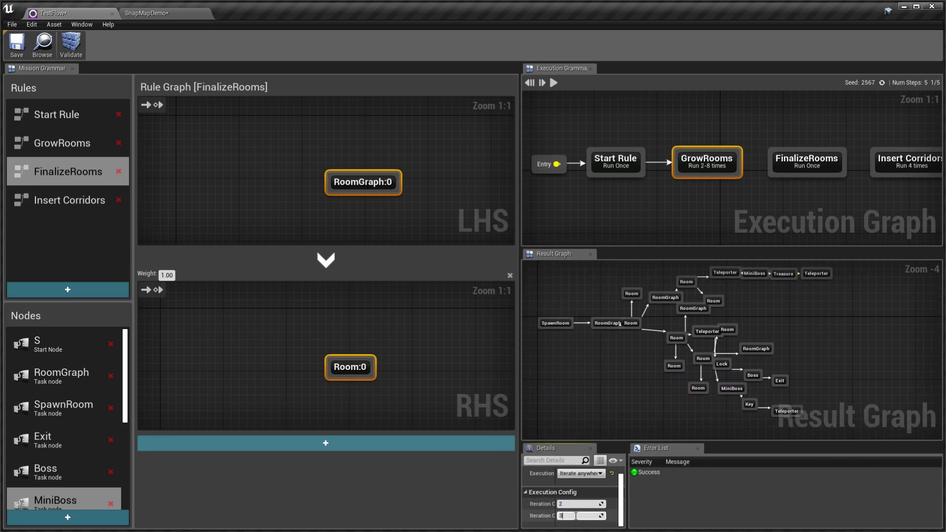
key("Return")
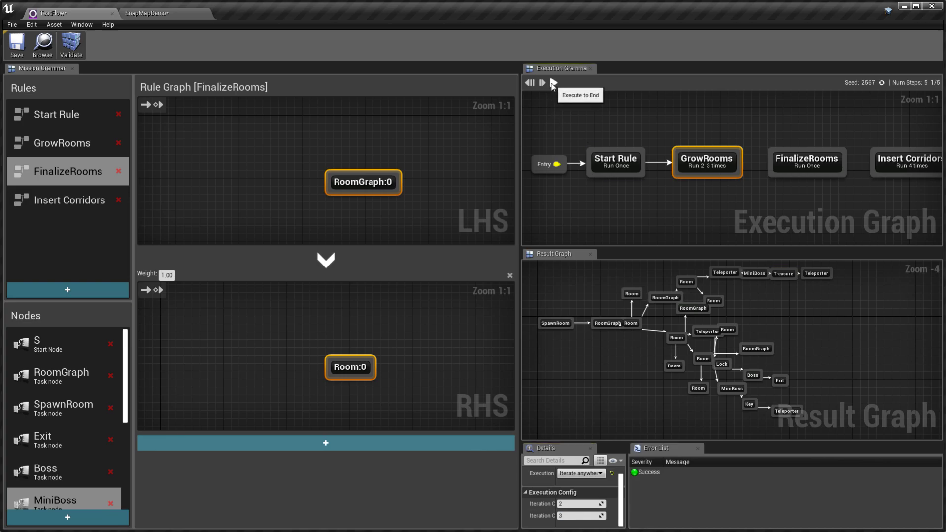
left_click(554, 82)
scroll(724, 308, "up", 3)
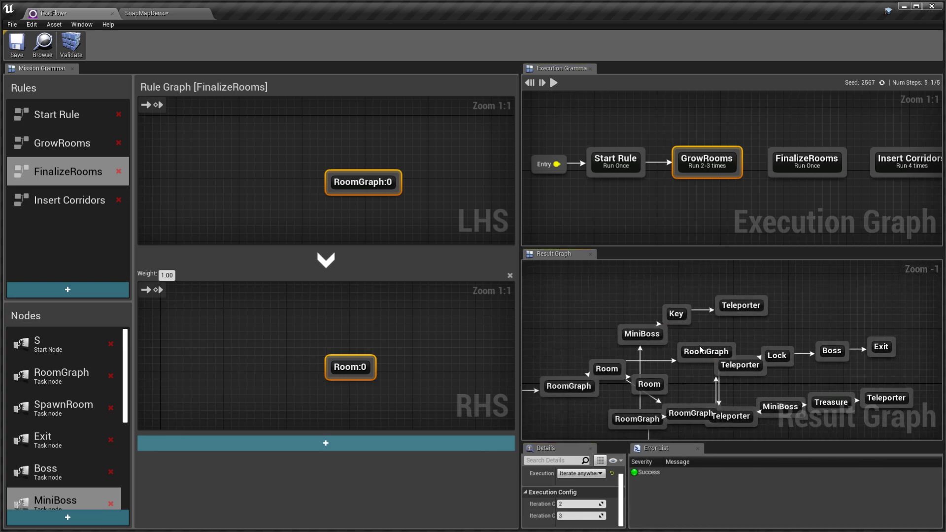
Reconnect GrowRooms to FinalizeRooms in the execution graph, execute the grammar and check the Room nodes in the result
left_click(351, 184)
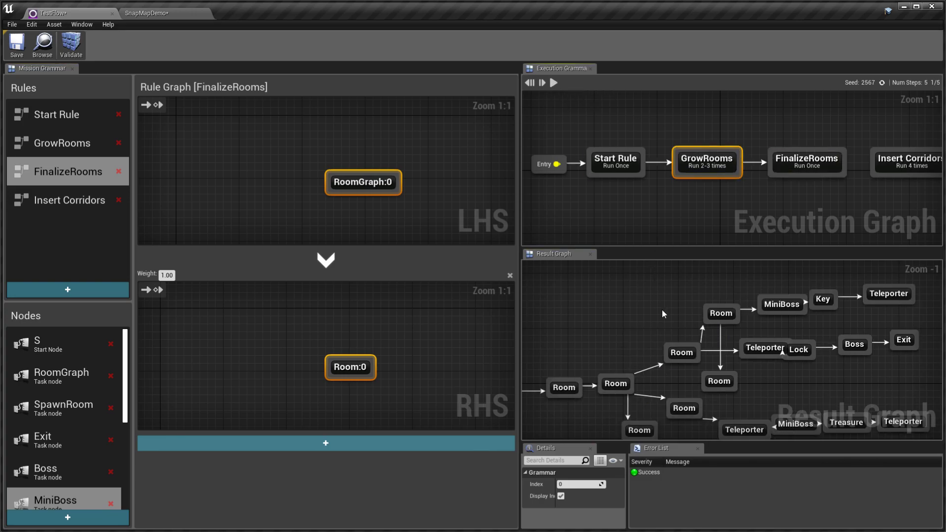
scroll(661, 309, "down", 2)
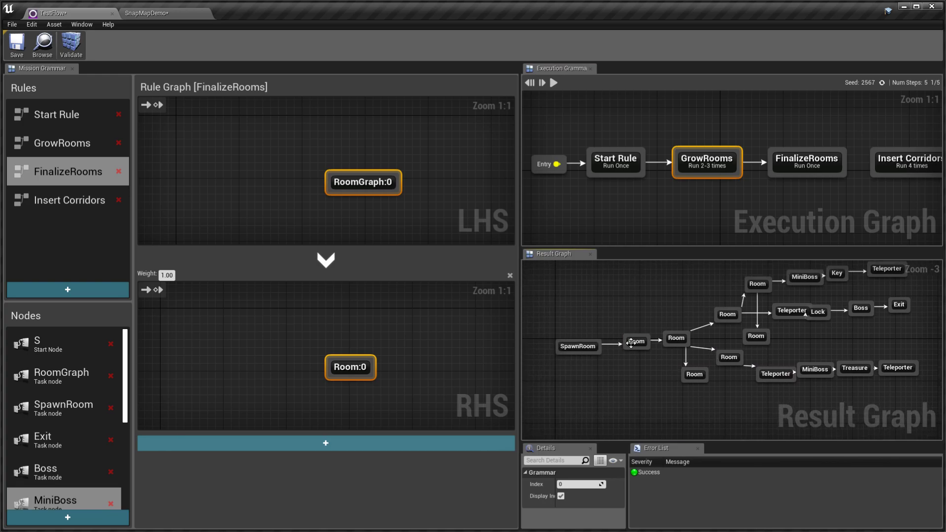
left_click_drag(636, 343, 633, 344)
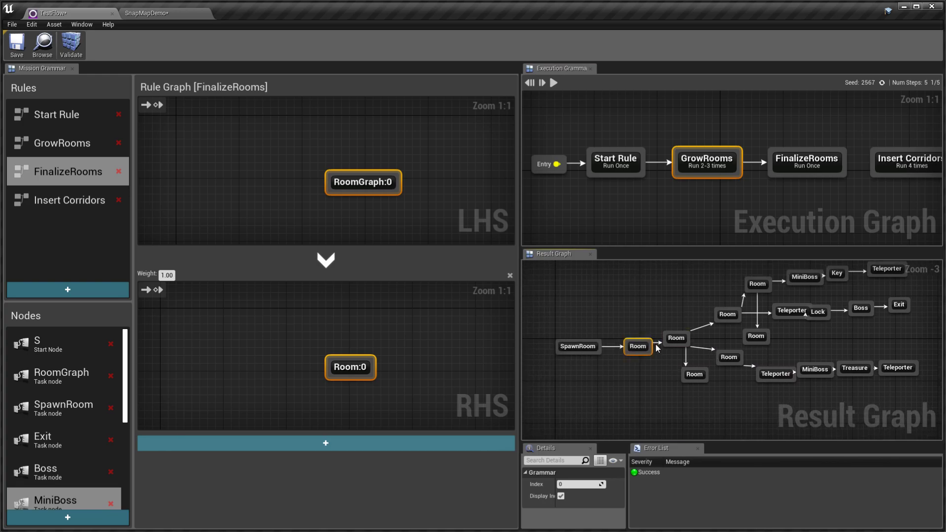
Open the Insert Corridors rule and examine how it places Corridor:2 between Room:0 and Room:1
left_click(69, 200)
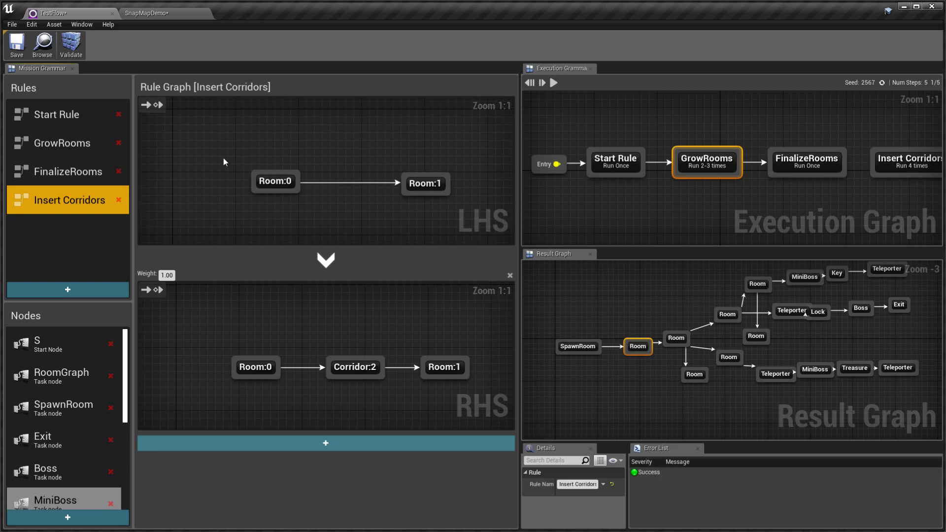
left_click_drag(230, 157, 275, 178)
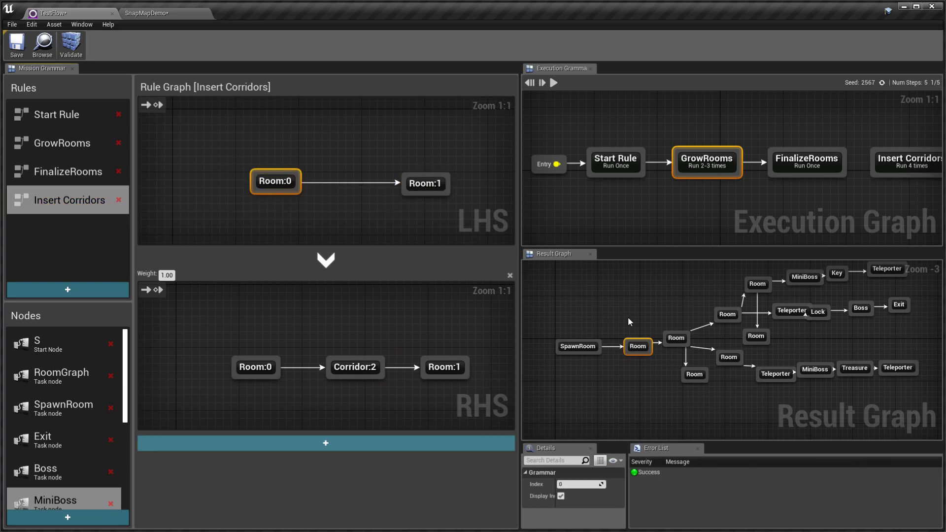
left_click(425, 185)
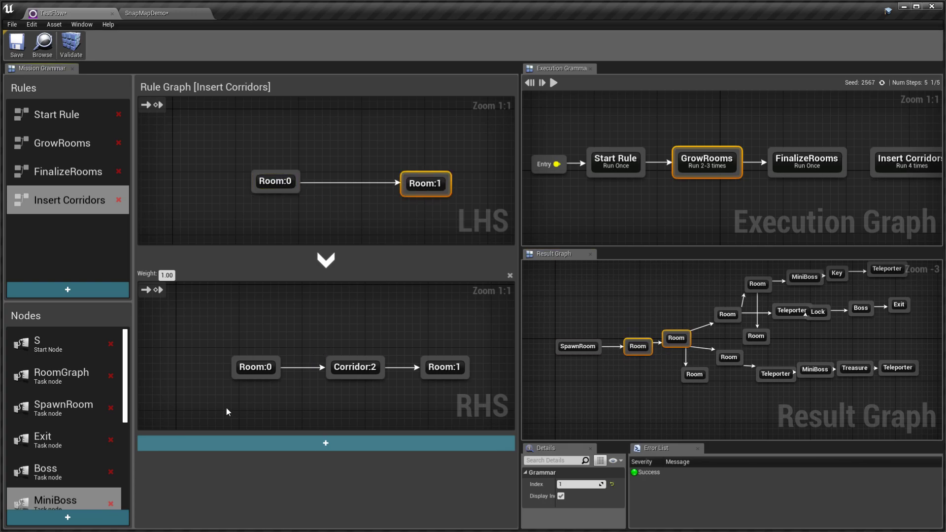
left_click_drag(330, 340, 355, 371)
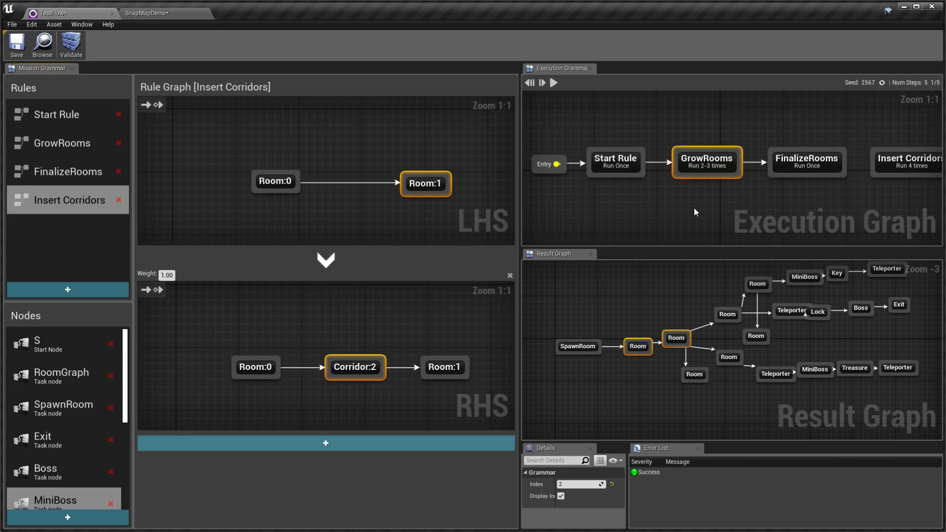
Link FinalizeRooms to Insert Corridors in the execution graph and execute the grammar
left_click_drag(846, 169, 875, 169)
right_click_drag(883, 213, 839, 214)
left_click(553, 83)
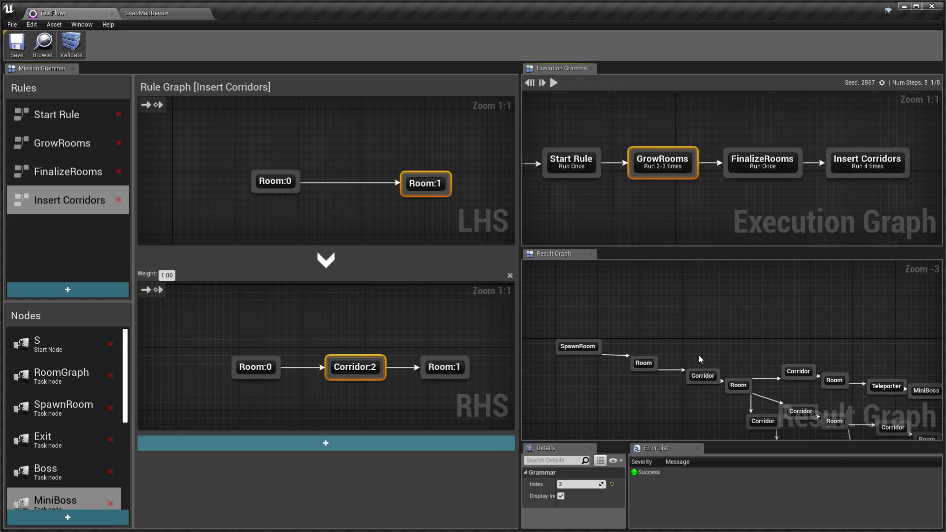
Inspect the result graph for corridors inserted between rooms, singling out the Room–Corridor–Room chain near the spawn room
scroll(673, 319, "down", 2)
right_click_drag(675, 291, 633, 319)
scroll(720, 350, "up", 3)
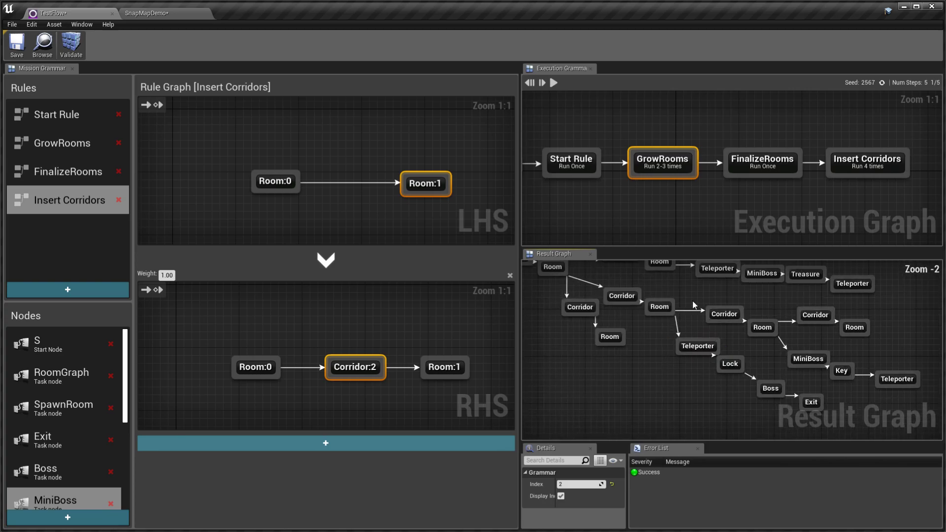
left_click_drag(652, 294, 749, 325)
right_click_drag(676, 297, 776, 380)
left_click_drag(543, 306, 647, 358)
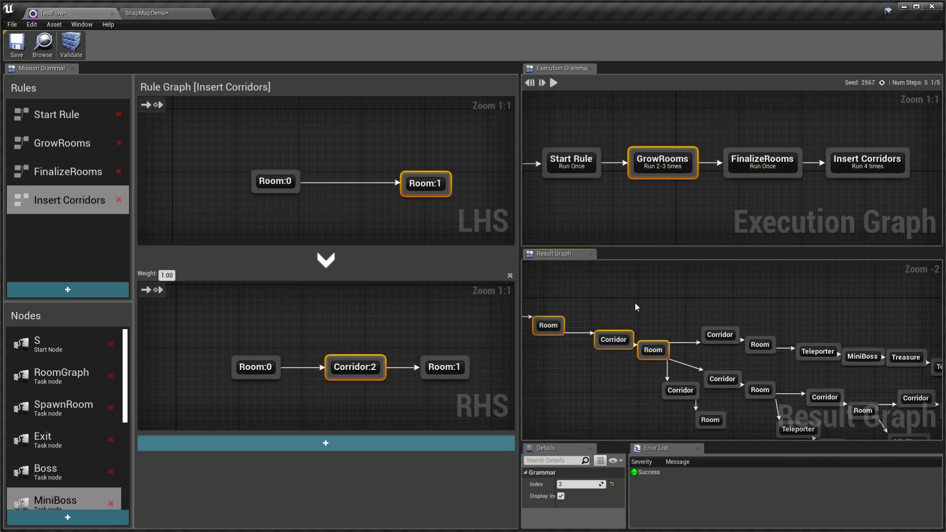
Switch to the SnapMapDemo level, randomize the seed of Dungeon1 and build the dungeon
left_click(167, 14)
right_click_drag(296, 266, 237, 290)
key("s")
left_click(856, 258)
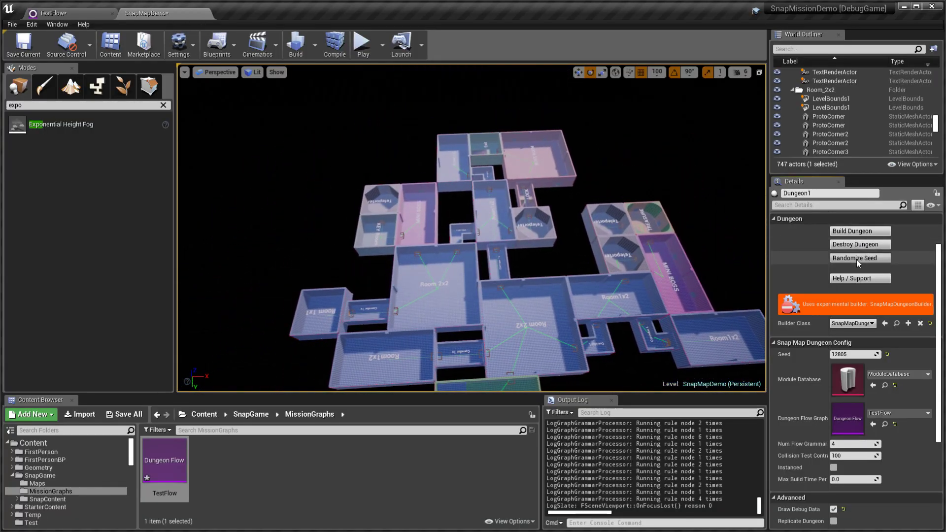
left_click(856, 232)
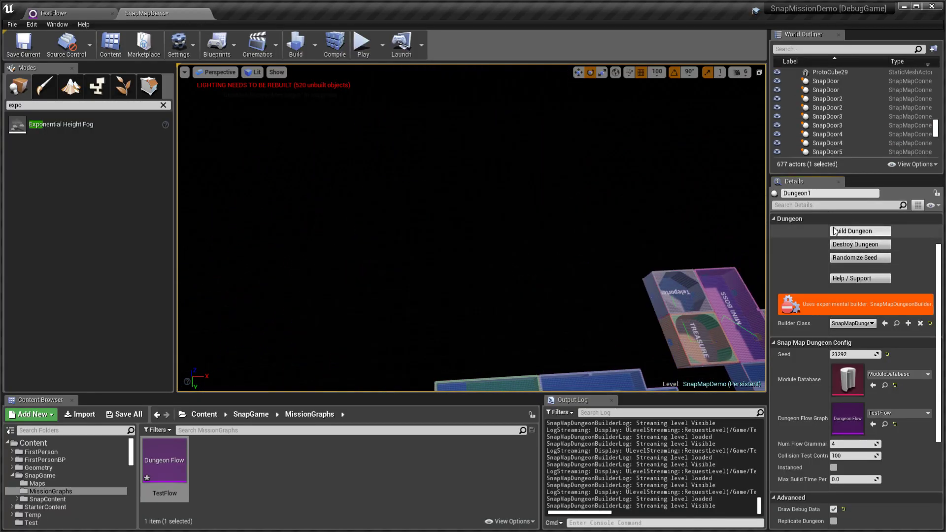
left_click(856, 232)
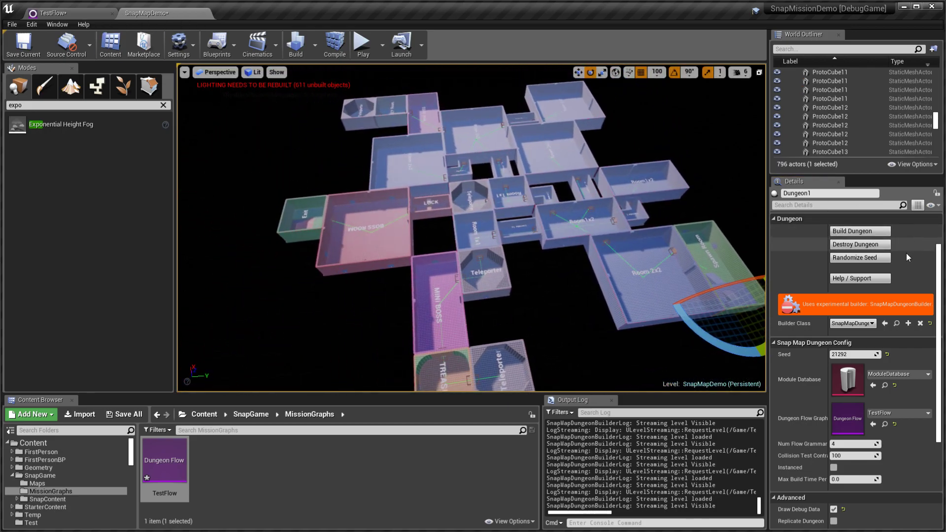
Randomize the seed of Dungeon1 again, rebuild the dungeon and view the new layout from above
left_click(854, 257)
left_click(858, 232)
right_click_drag(616, 232, 729, 237)
mouse_move(473, 227)
right_mouse_down()
mouse_move(640, 227)
mouse_move(455, 226)
right_mouse_up()
Return to the TestFlow grammar and review its execution graph and the Insert Corridors rule graphs
left_click(70, 25)
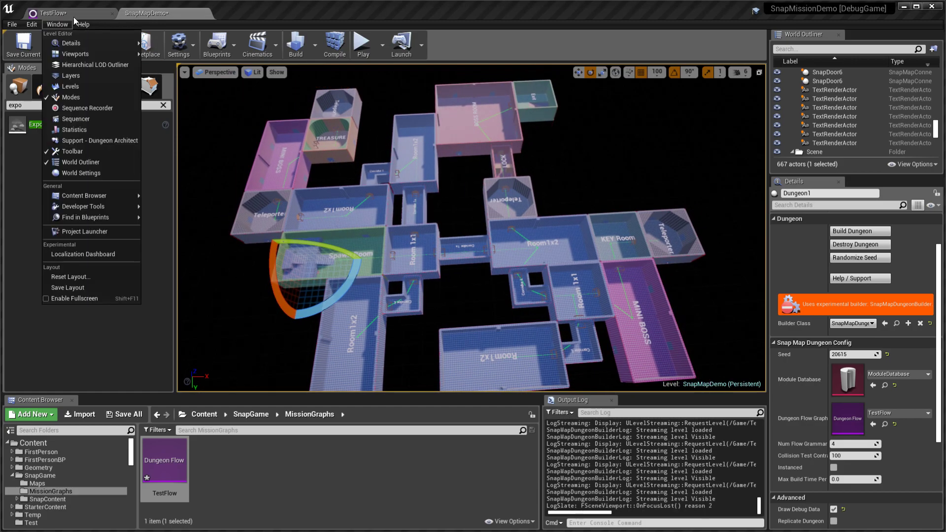
left_click(73, 17)
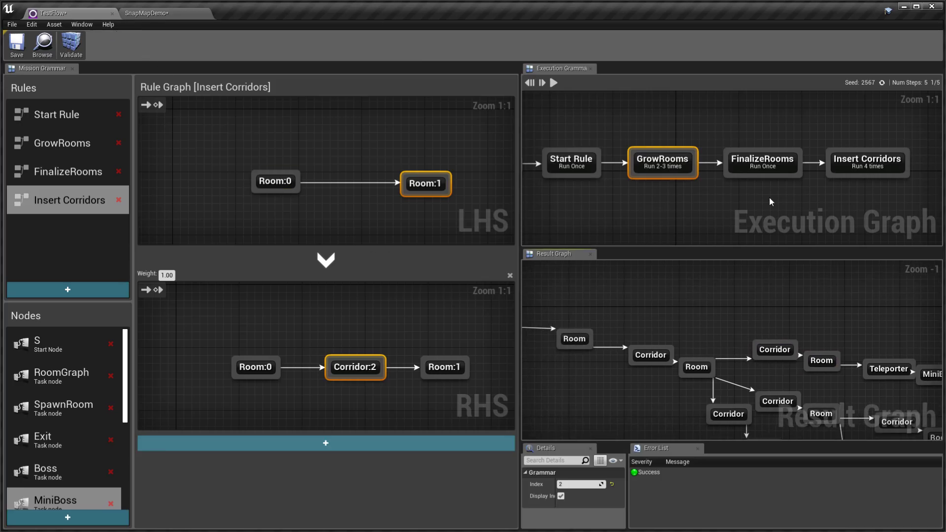
scroll(769, 197, "down", 1)
right_click(267, 242)
right_click_drag(260, 231, 278, 228)
right_click_drag(293, 317, 290, 312)
Inspect the generated dungeon layout in the SnapMapDemo level and go back to the TestFlow grammar
left_click(167, 13)
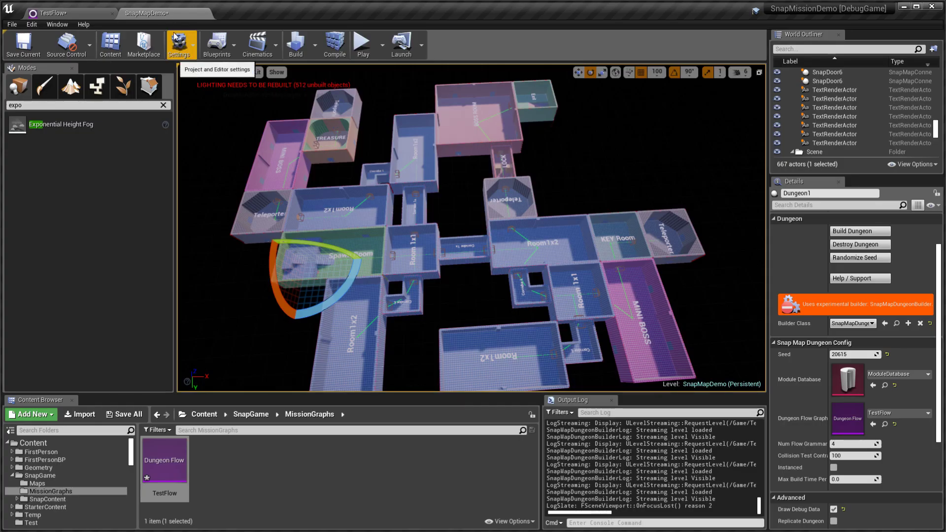
right_click_drag(382, 133, 393, 148)
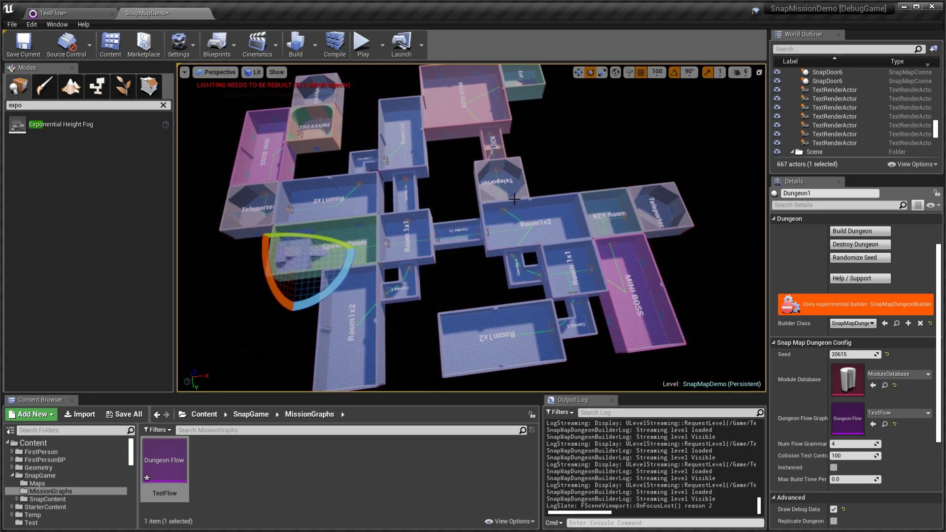
left_click(58, 14)
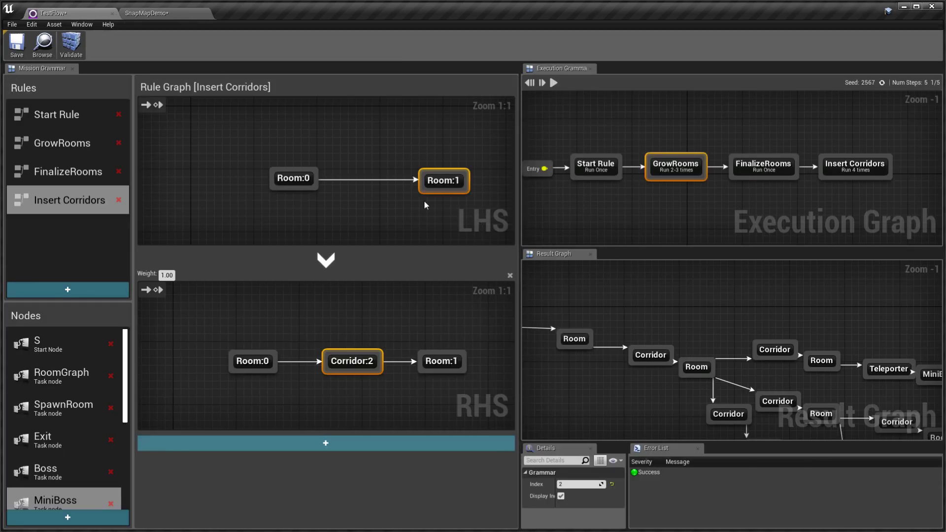
Switch to the SnapMapDemo level and examine the built dungeon's room and corridor connections from several angles
left_click(176, 16)
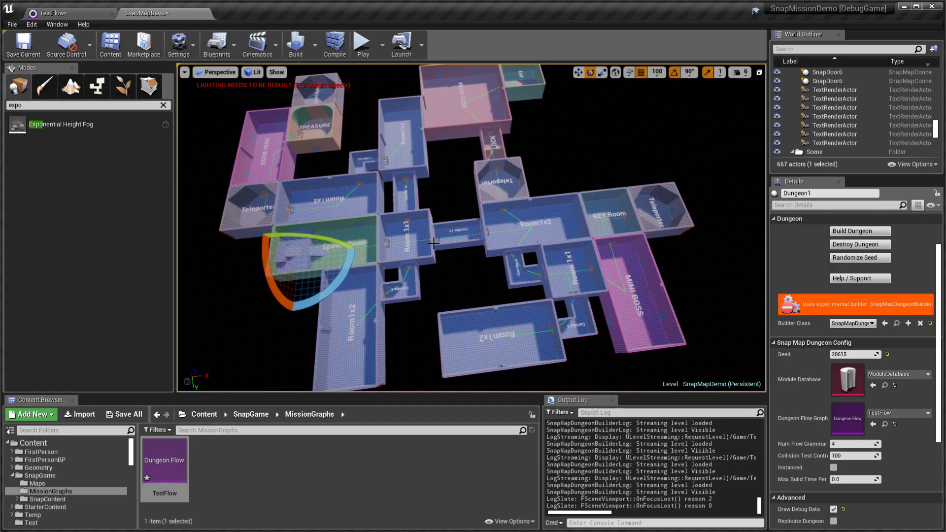
right_click_drag(535, 196, 535, 173)
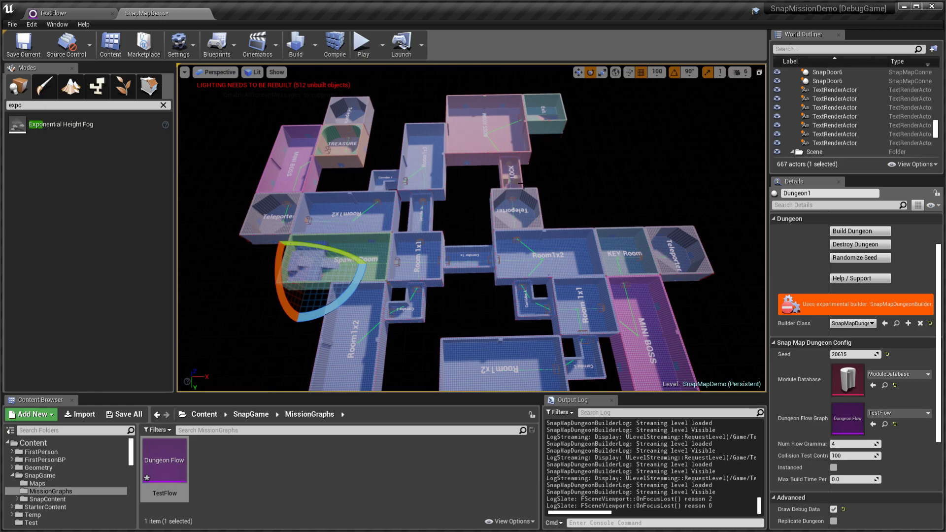
right_click_drag(604, 262, 463, 143)
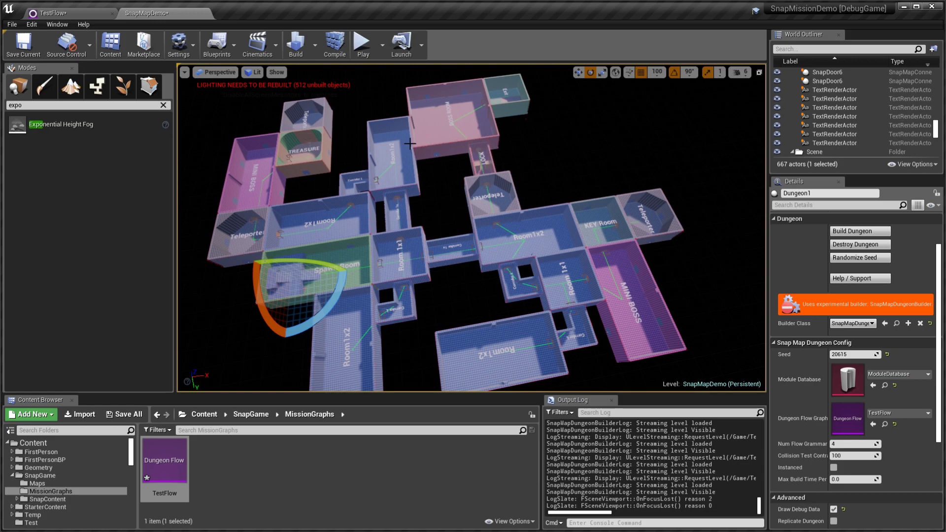
right_click_drag(410, 143, 393, 137)
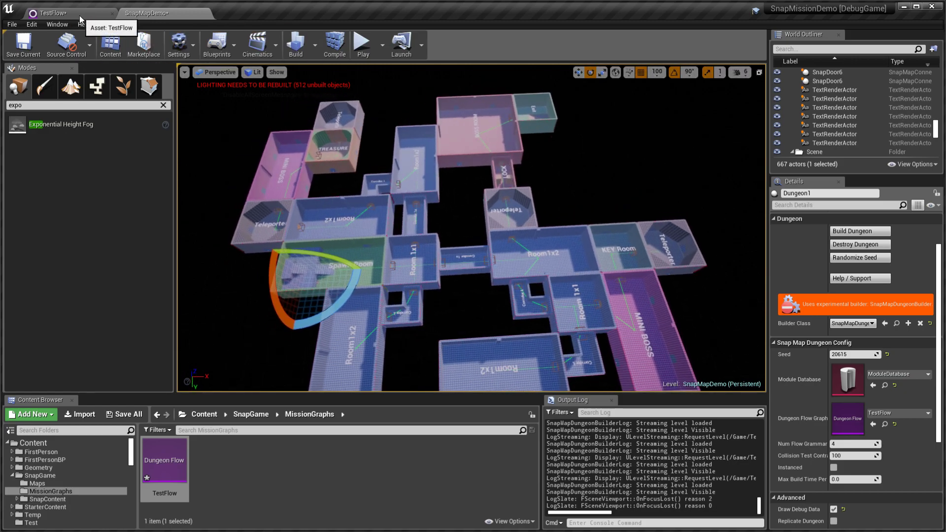
right_click_drag(484, 242, 519, 262)
Review the Corridor and Room nodes in TestFlow's result graph and compare them with the dungeon layout in the SnapMapDemo level
left_click(53, 13)
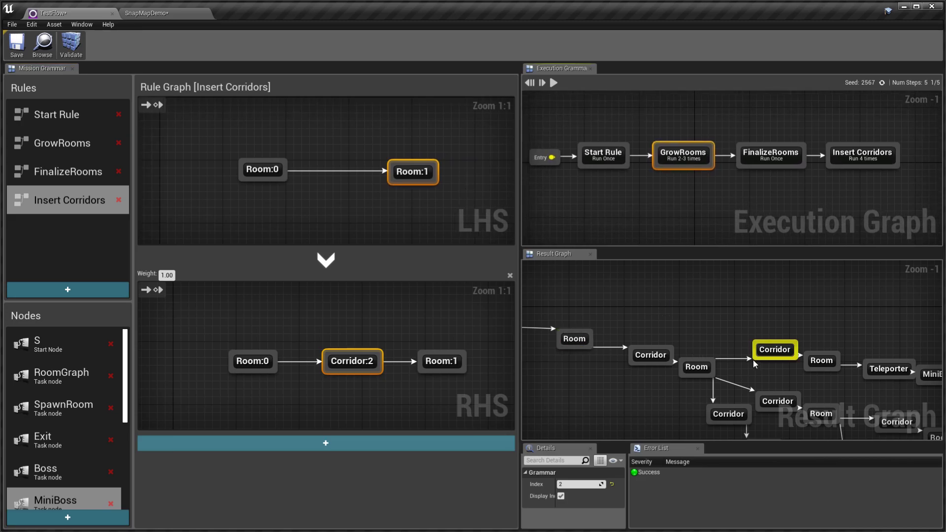
scroll(761, 359, "down", 2)
scroll(760, 359, "up", 2)
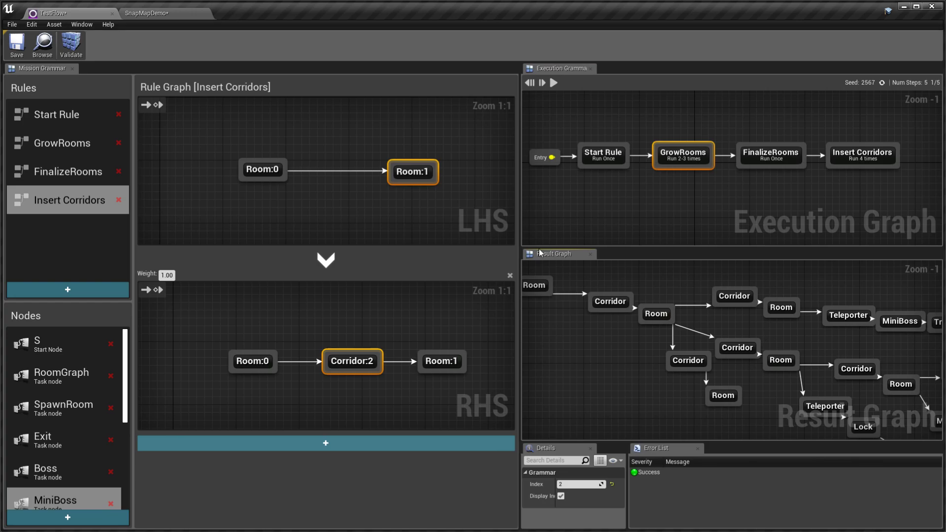
left_click(155, 14)
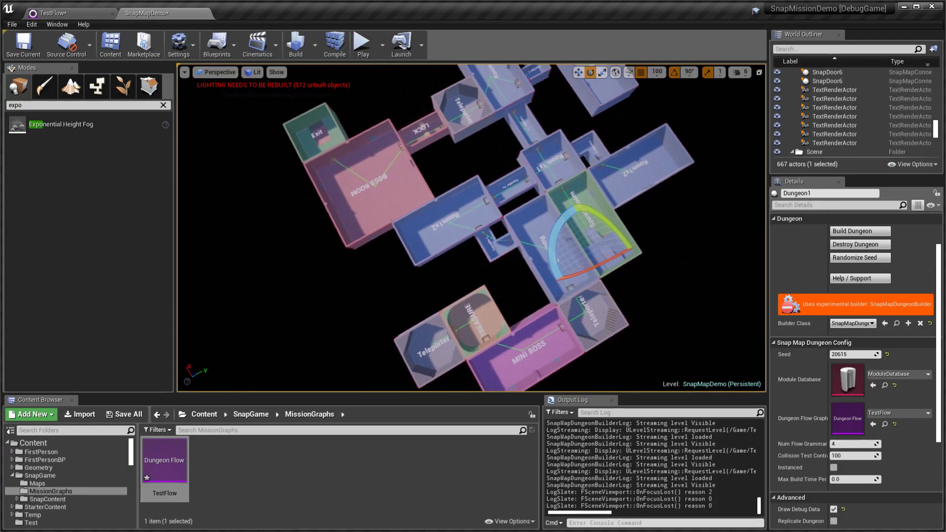
right_click_drag(471, 228, 373, 227)
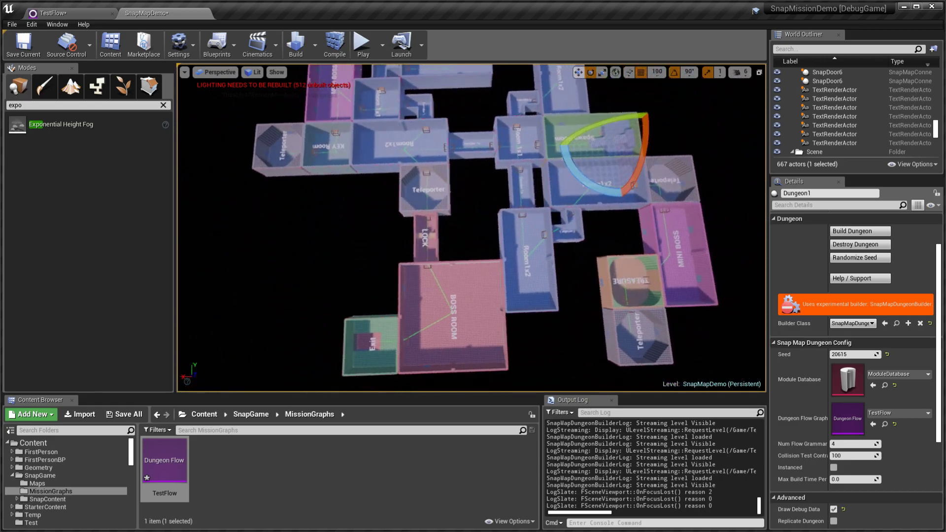